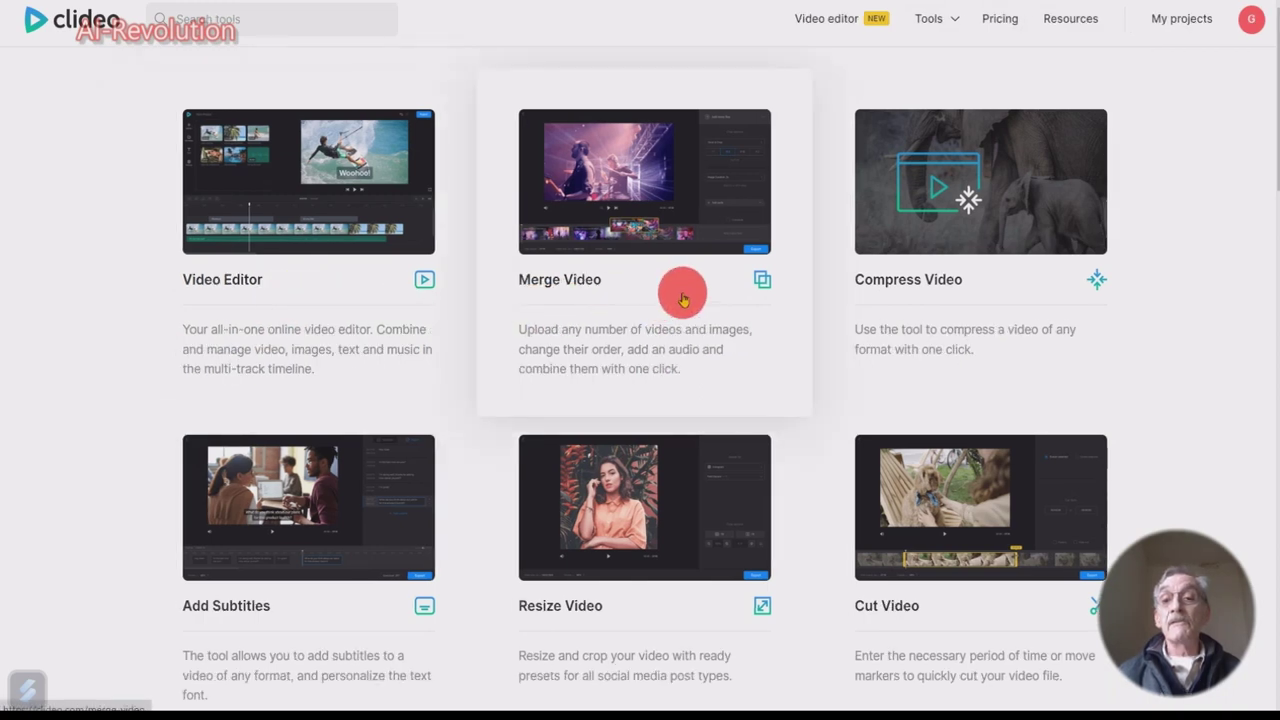
- Look through the catalogue of available video tools, such as Merge, Compress, Cut and Reverse Video
{"action": "scroll", "coordinate": [880, 316], "scroll_direction": "down", "scroll_amount": 3}
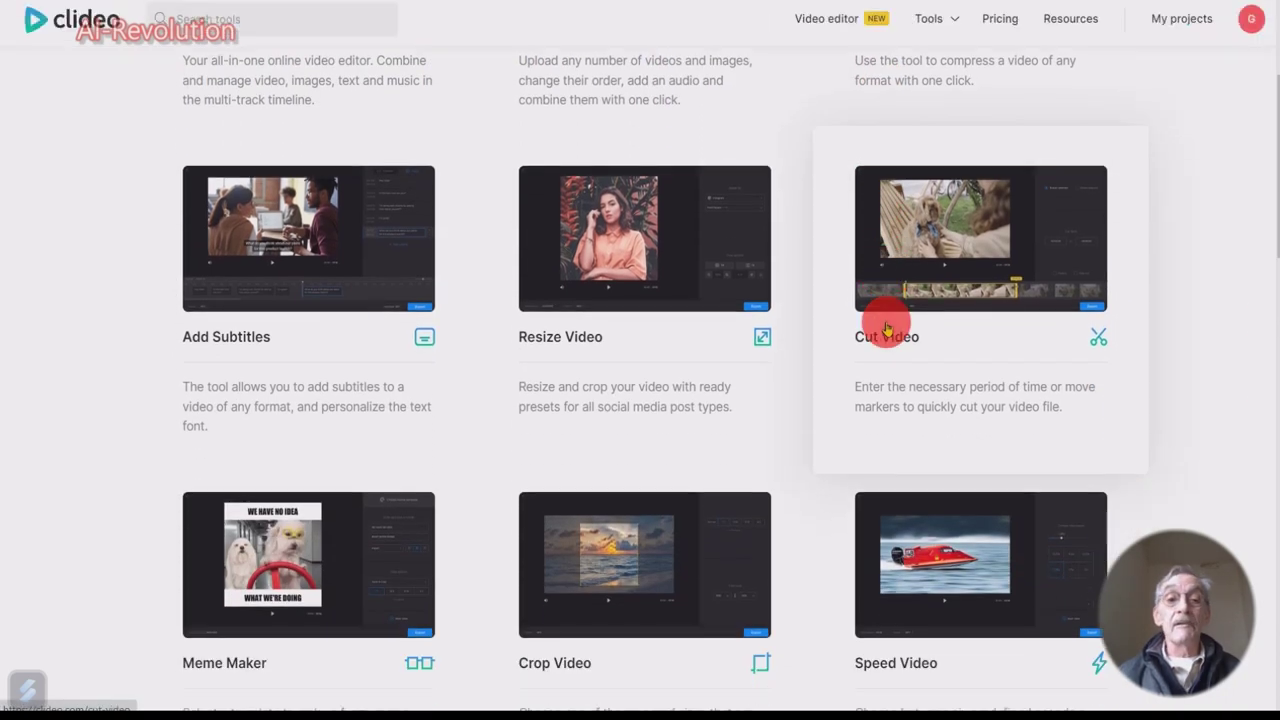
{"action": "scroll", "coordinate": [886, 328], "scroll_direction": "down", "scroll_amount": 5}
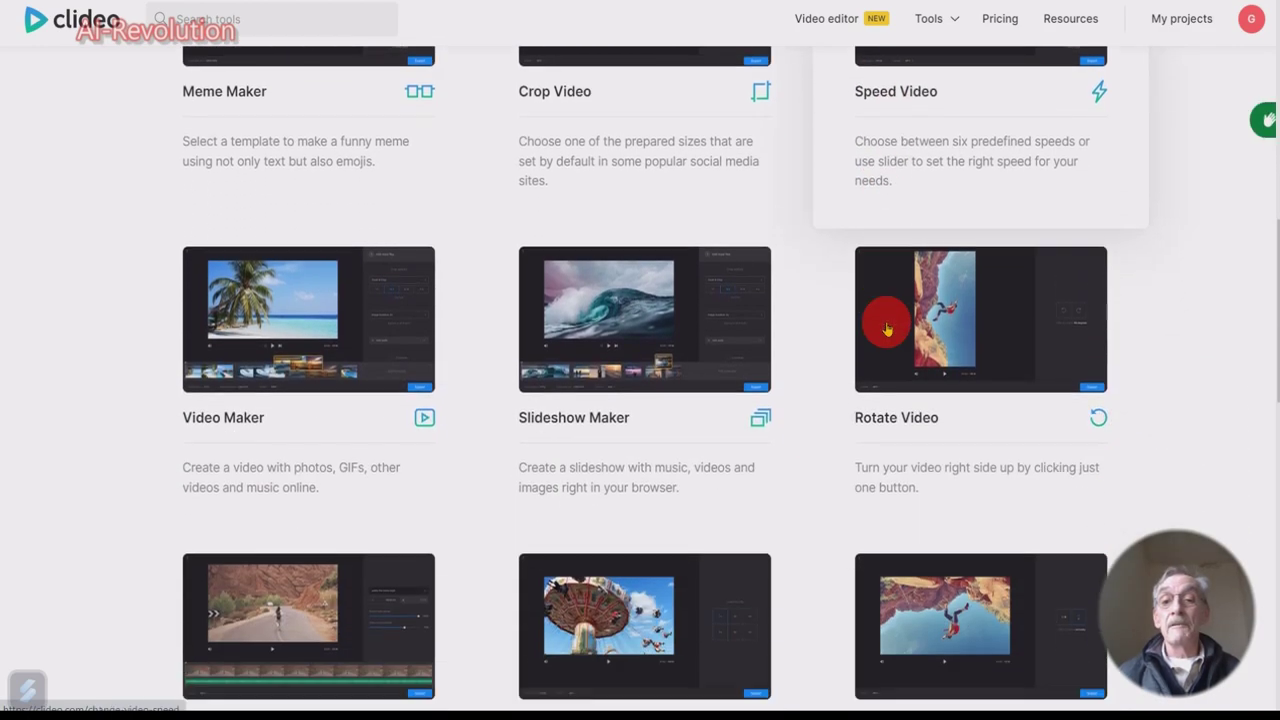
{"action": "scroll", "coordinate": [886, 328], "scroll_direction": "down", "scroll_amount": 7}
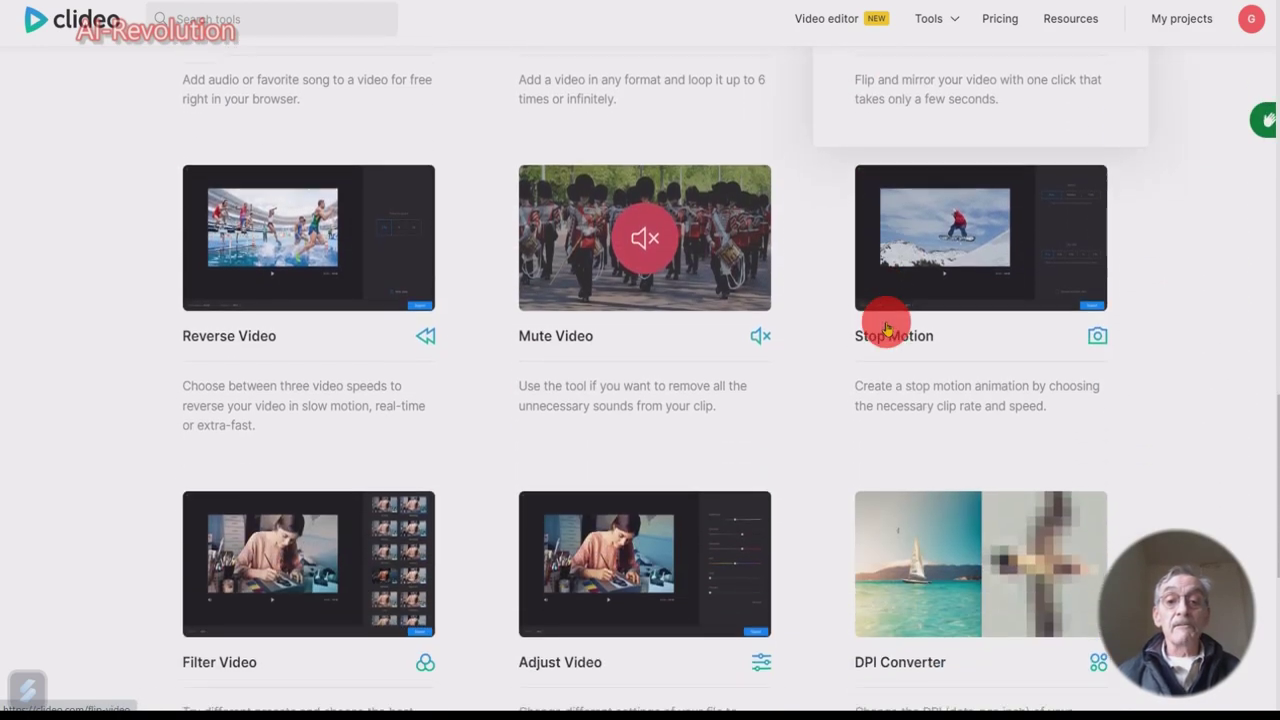
{"action": "scroll", "coordinate": [886, 328], "scroll_direction": "down", "scroll_amount": 2}
{"action": "scroll", "coordinate": [886, 320], "scroll_direction": "up", "scroll_amount": 7}
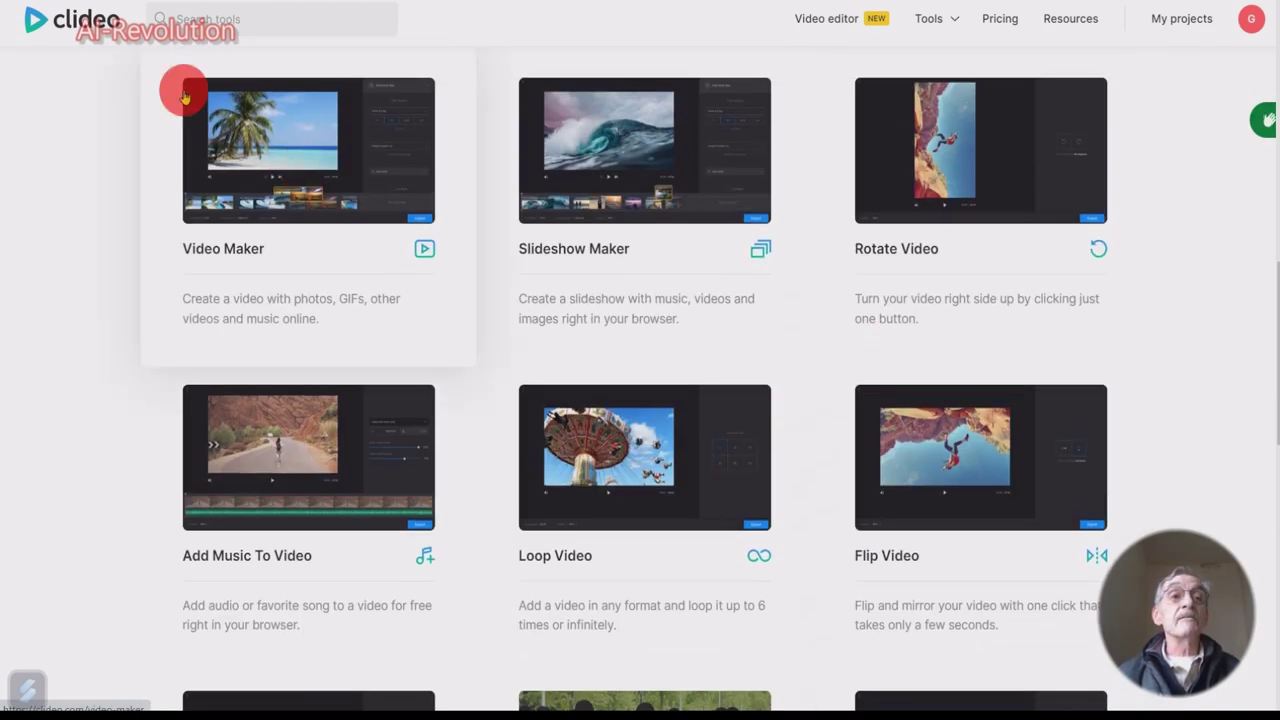
{"action": "scroll", "coordinate": [268, 74], "scroll_direction": "up", "scroll_amount": 3}
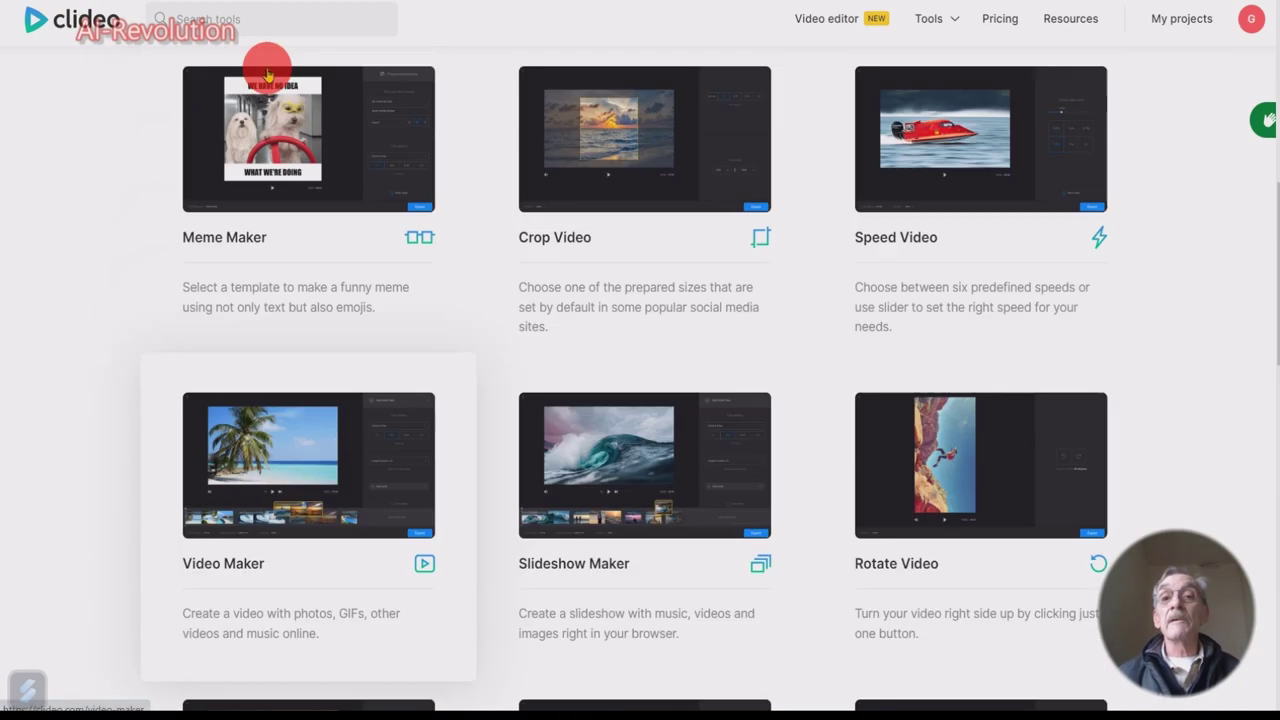
{"action": "scroll", "coordinate": [268, 74], "scroll_direction": "up", "scroll_amount": 7}
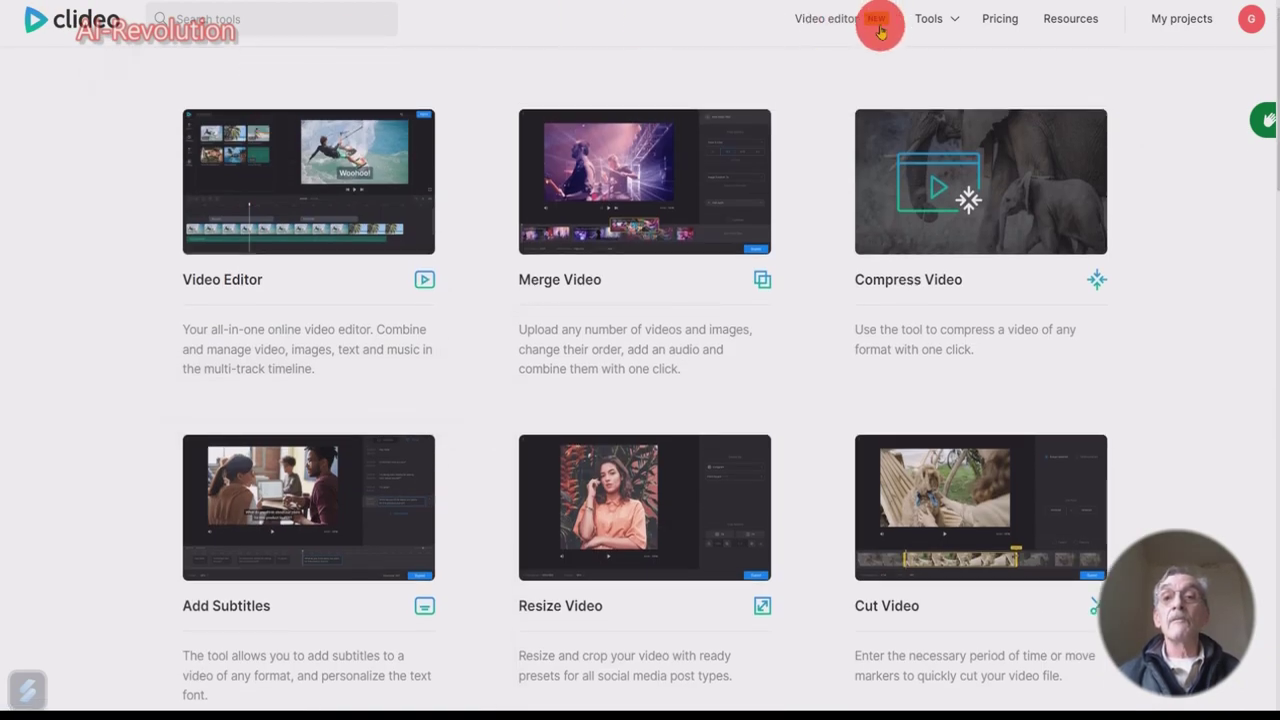
- Start a new project in the online Video Editor and upload the four media files to it
{"action": "left_click", "coordinate": [852, 26]}
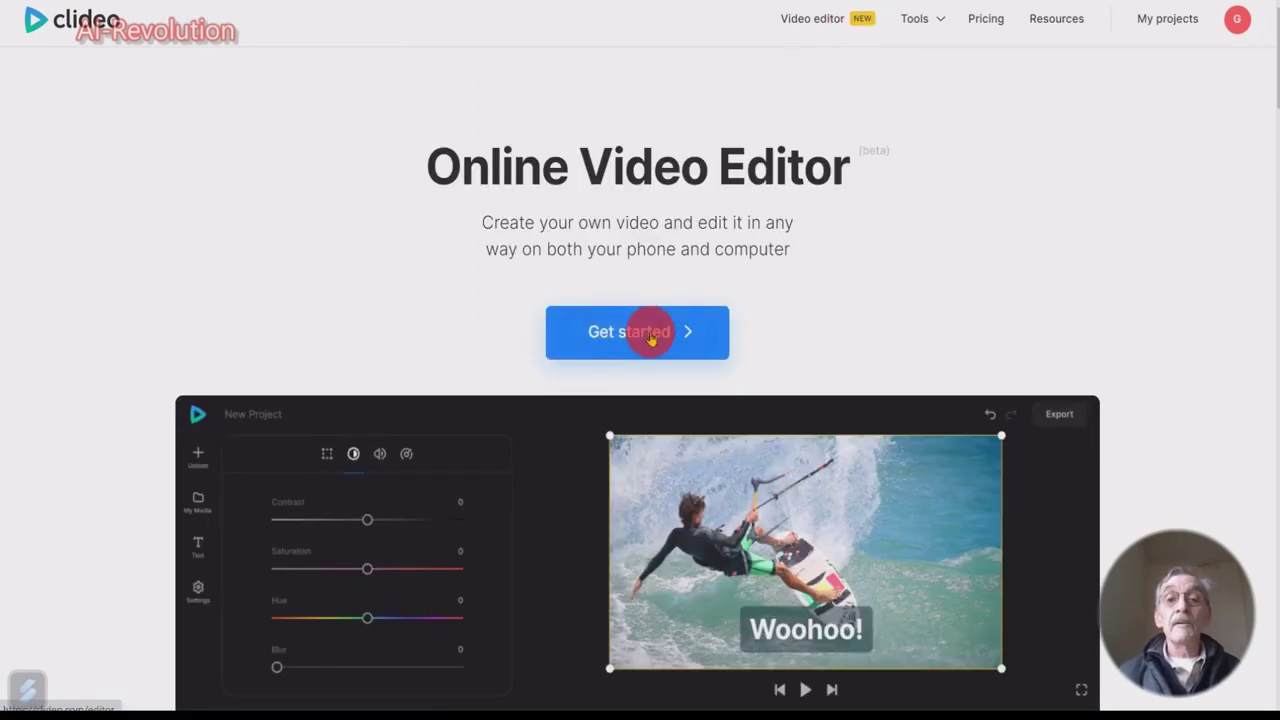
{"action": "left_click", "coordinate": [650, 339]}
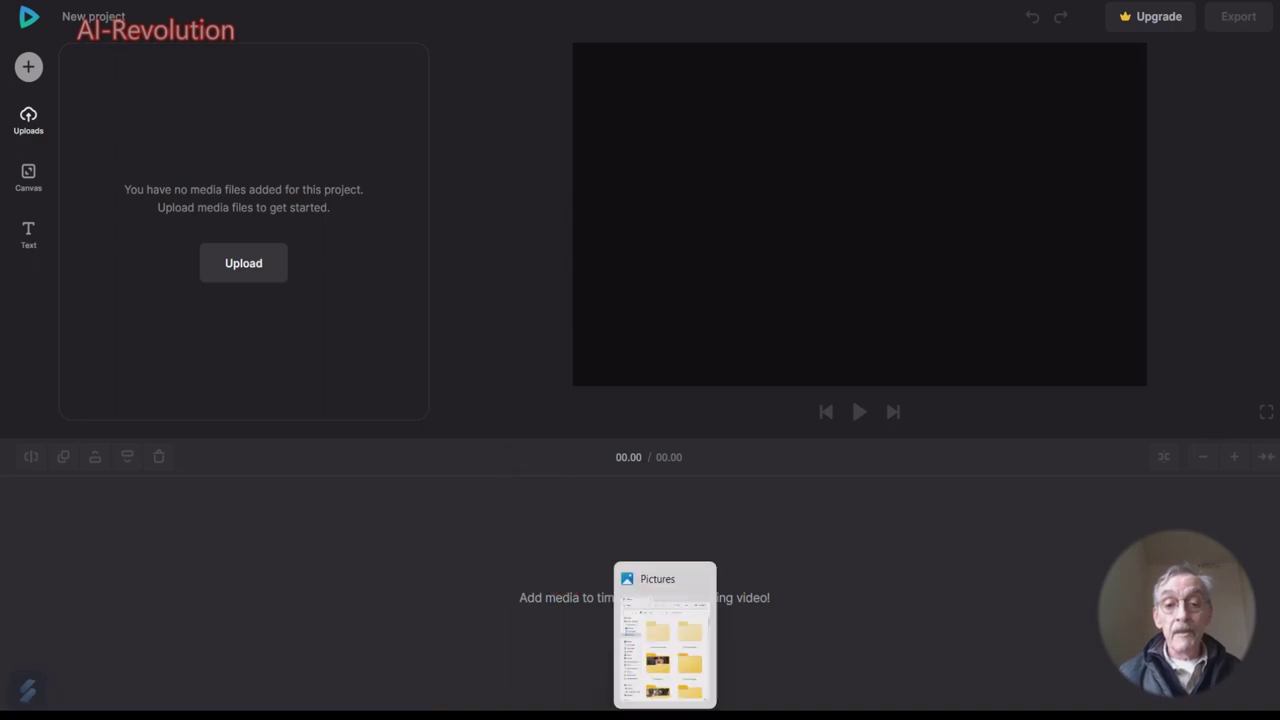
{"action": "left_click", "coordinate": [665, 714]}
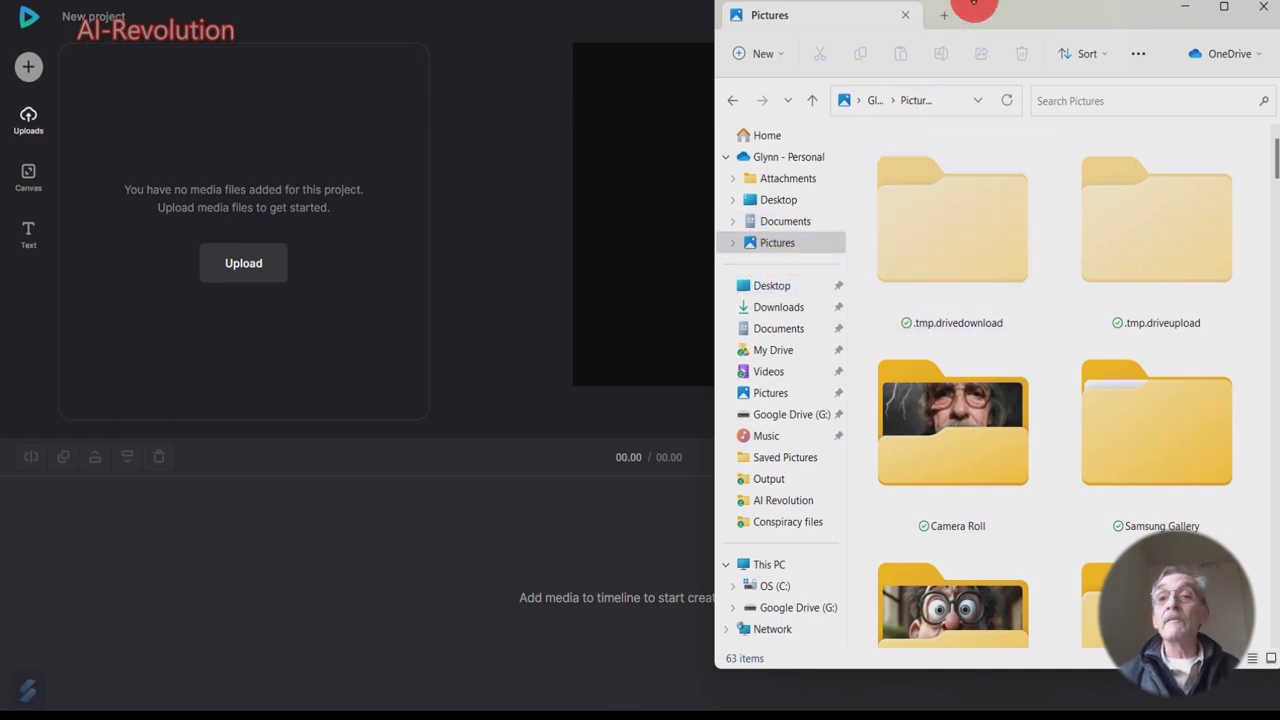
{"action": "left_click", "coordinate": [548, 254]}
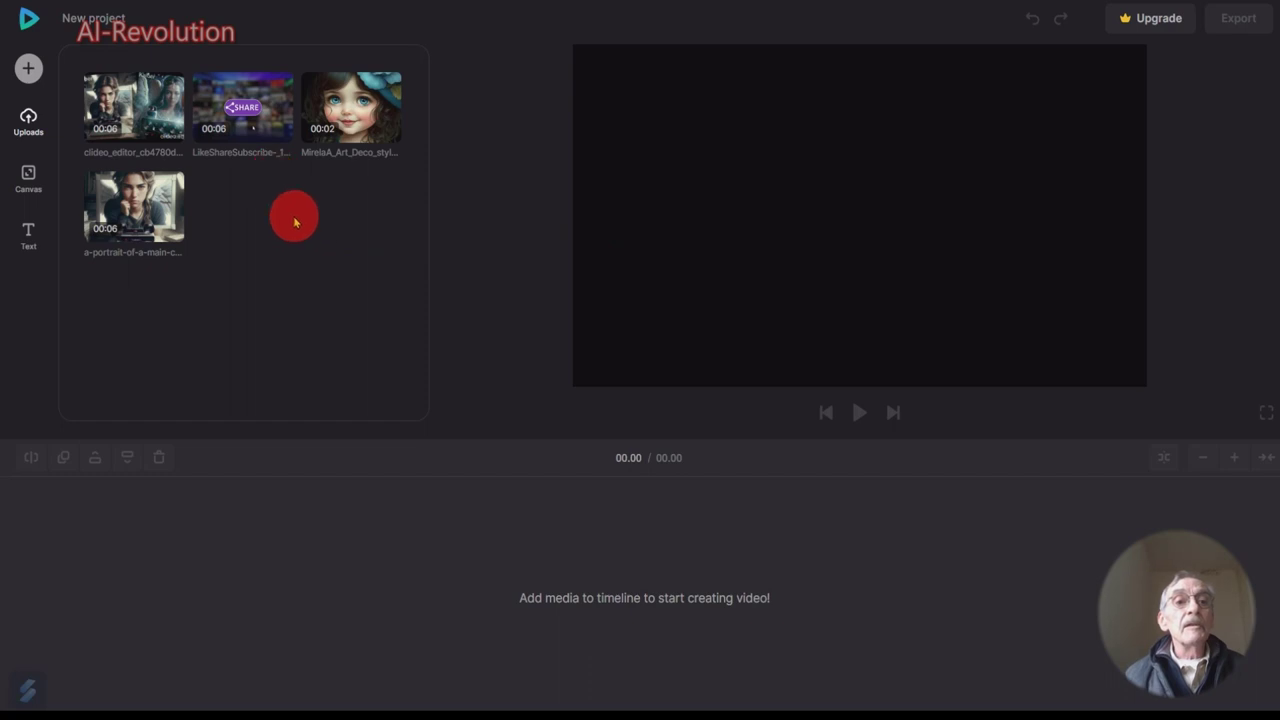
- Add all four uploaded clips to the timeline, each on its own track near the start
{"action": "mouse_move", "coordinate": [148, 122]}
{"action": "left_click_drag", "start_coordinate": [150, 120], "coordinate": [265, 632]}
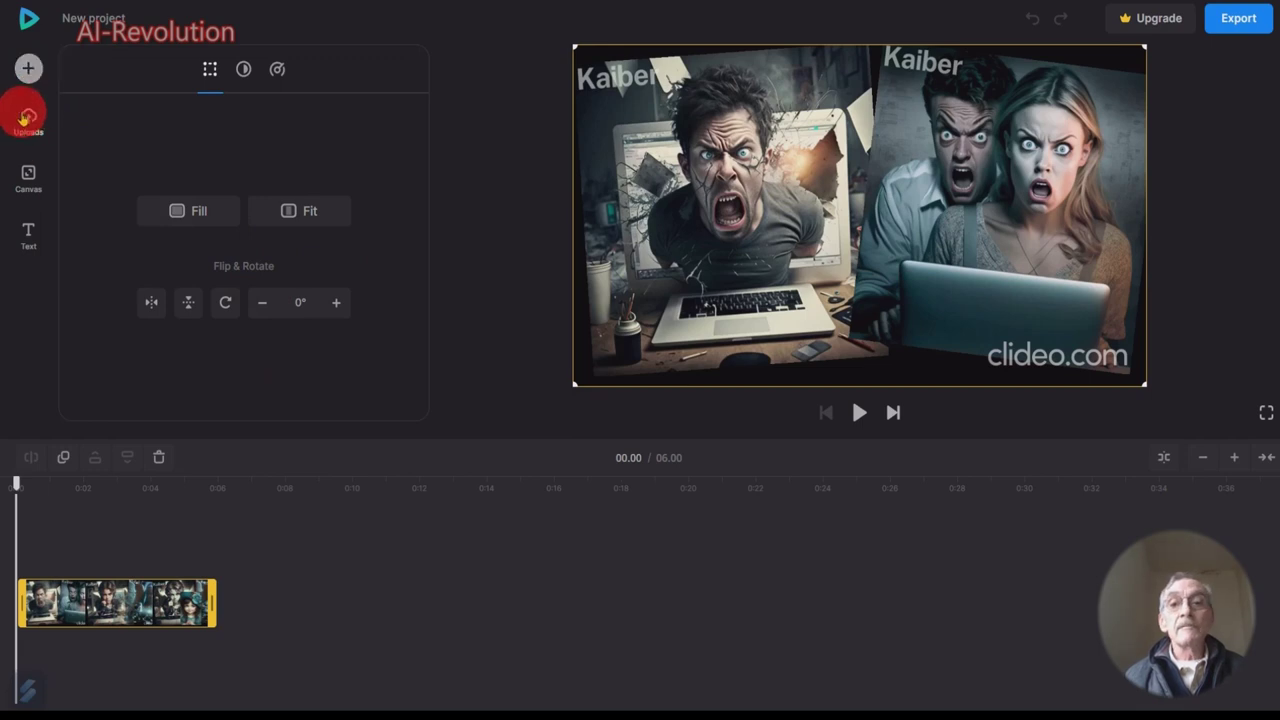
{"action": "left_click", "coordinate": [27, 118]}
{"action": "left_click_drag", "start_coordinate": [243, 120], "coordinate": [326, 478]}
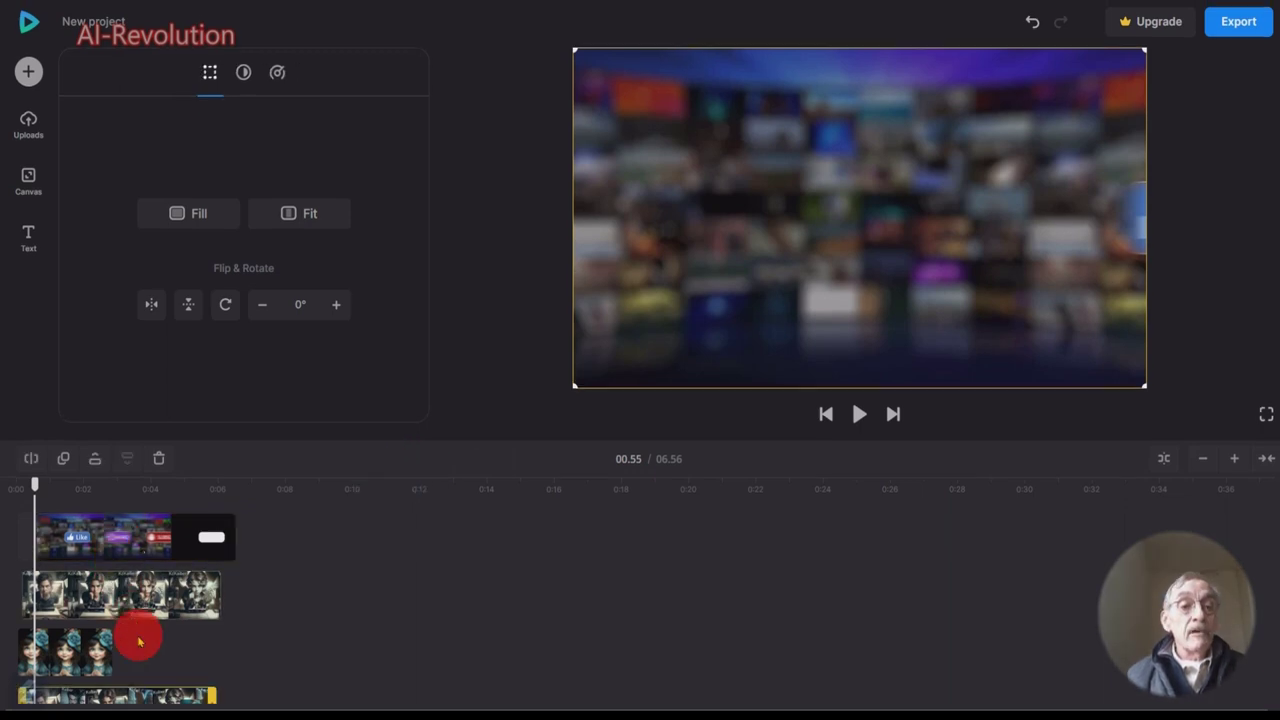
- Scale down the bottom-track clip in the preview, keeping it aligned with the frame's right side
{"action": "left_click", "coordinate": [62, 655]}
{"action": "left_click", "coordinate": [62, 655]}
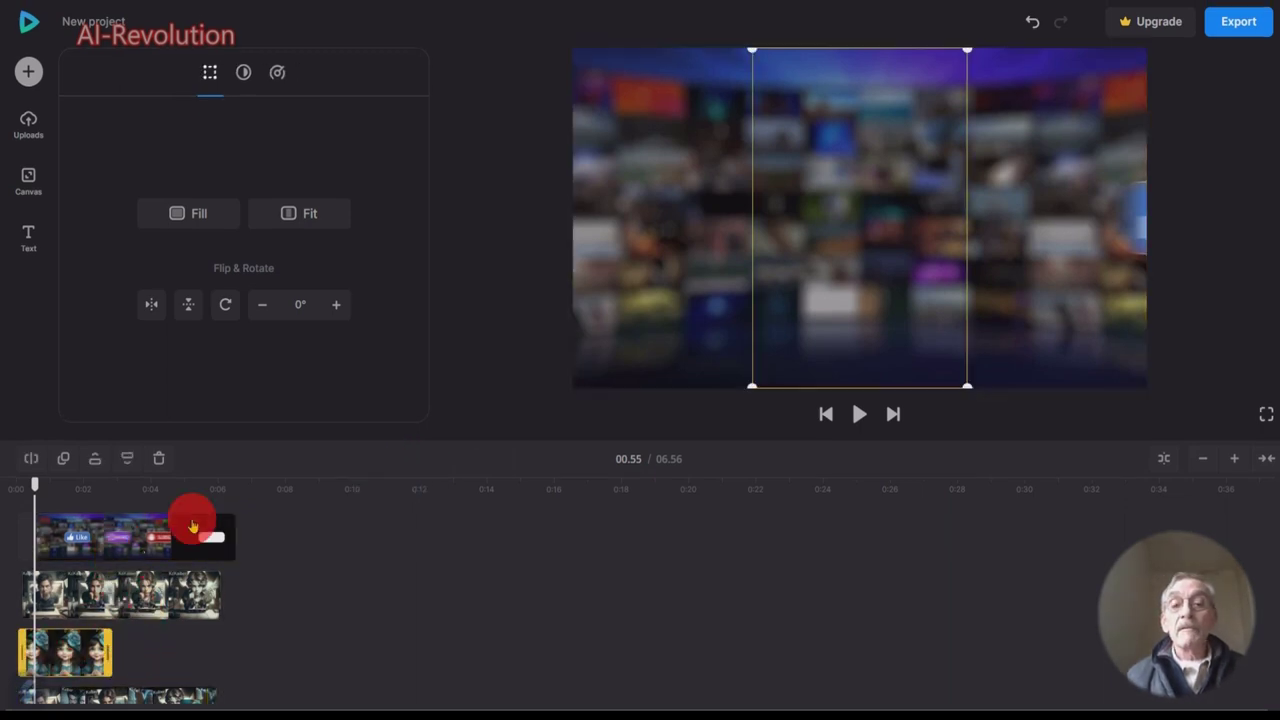
{"action": "left_click", "coordinate": [668, 326]}
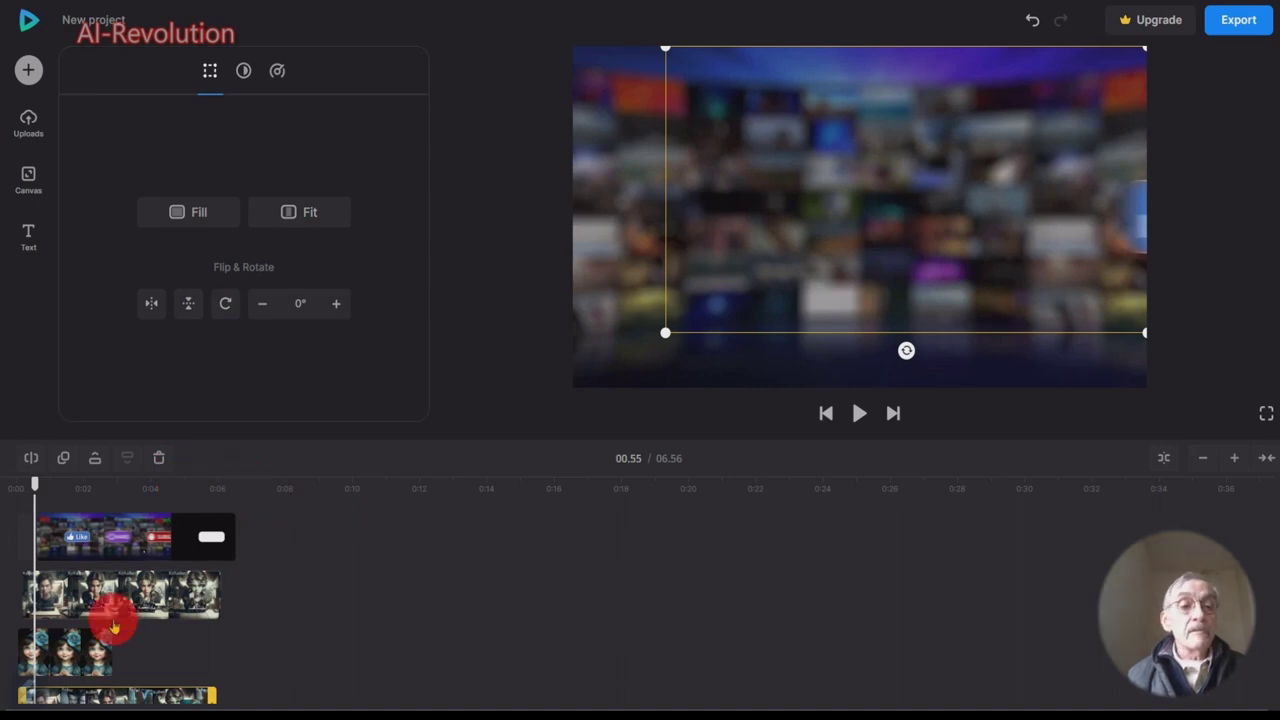
{"action": "left_click", "coordinate": [89, 648]}
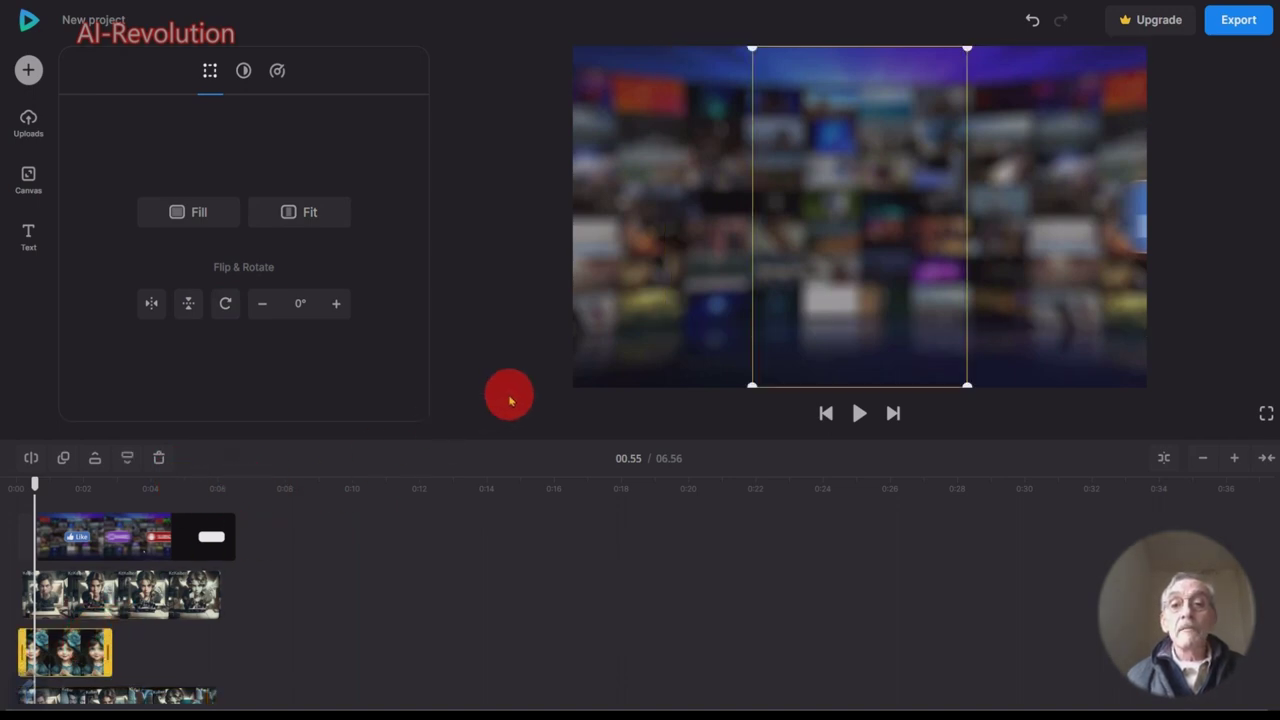
{"action": "left_click", "coordinate": [152, 588]}
- Shrink the LikeShareSubscribe clip to less than half the frame's width and move it to the upper right of the frame
{"action": "left_click", "coordinate": [760, 252]}
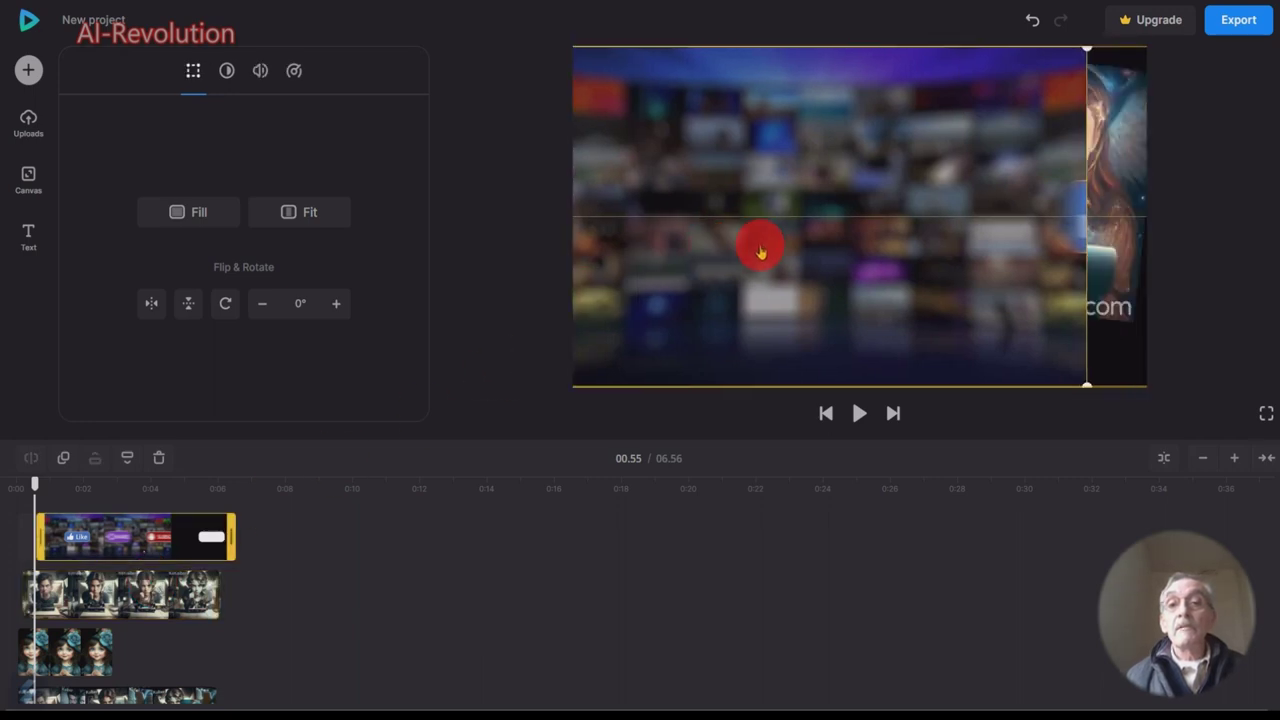
{"action": "left_click_drag", "start_coordinate": [760, 252], "coordinate": [649, 223]}
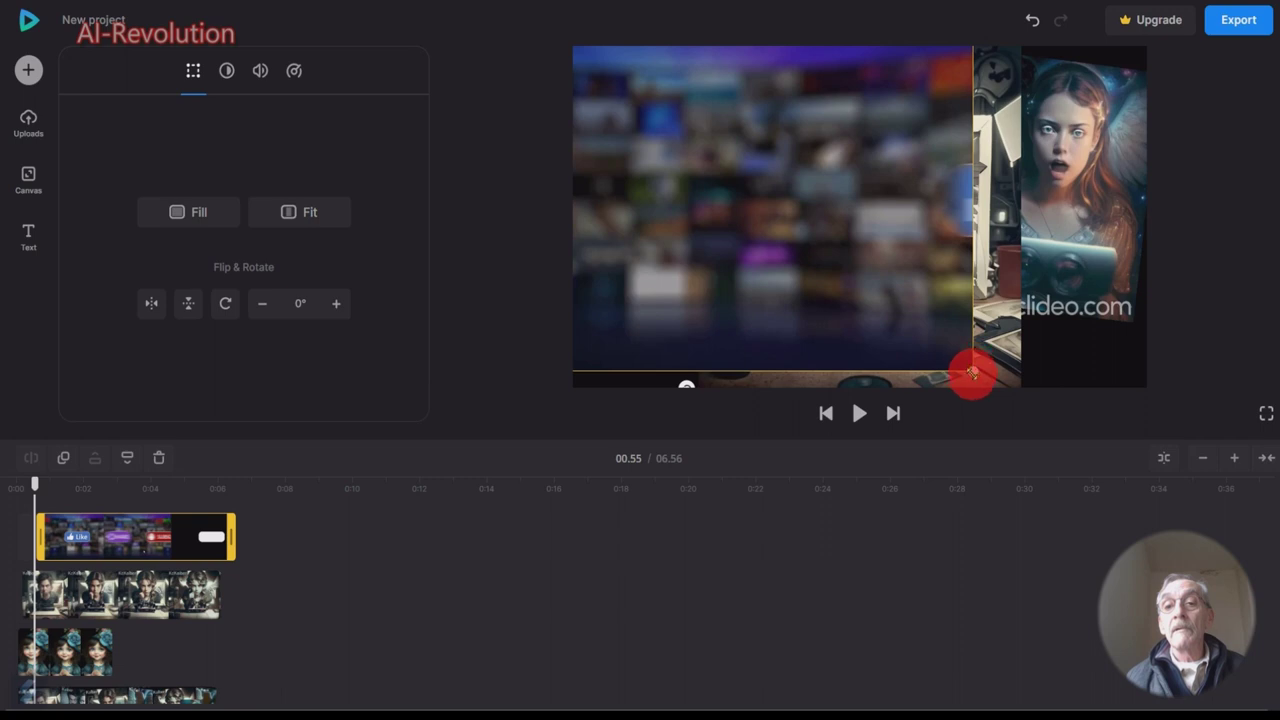
{"action": "left_click_drag", "start_coordinate": [972, 373], "coordinate": [757, 289]}
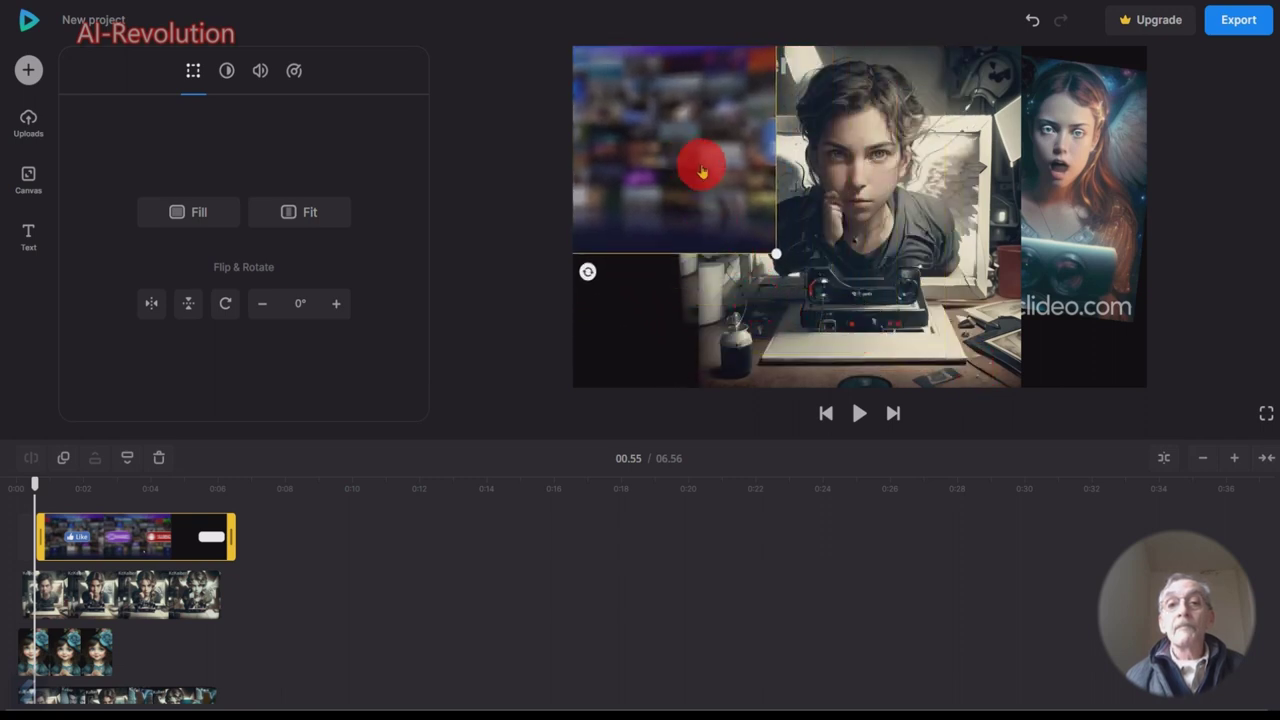
{"action": "left_click_drag", "start_coordinate": [702, 170], "coordinate": [920, 237]}
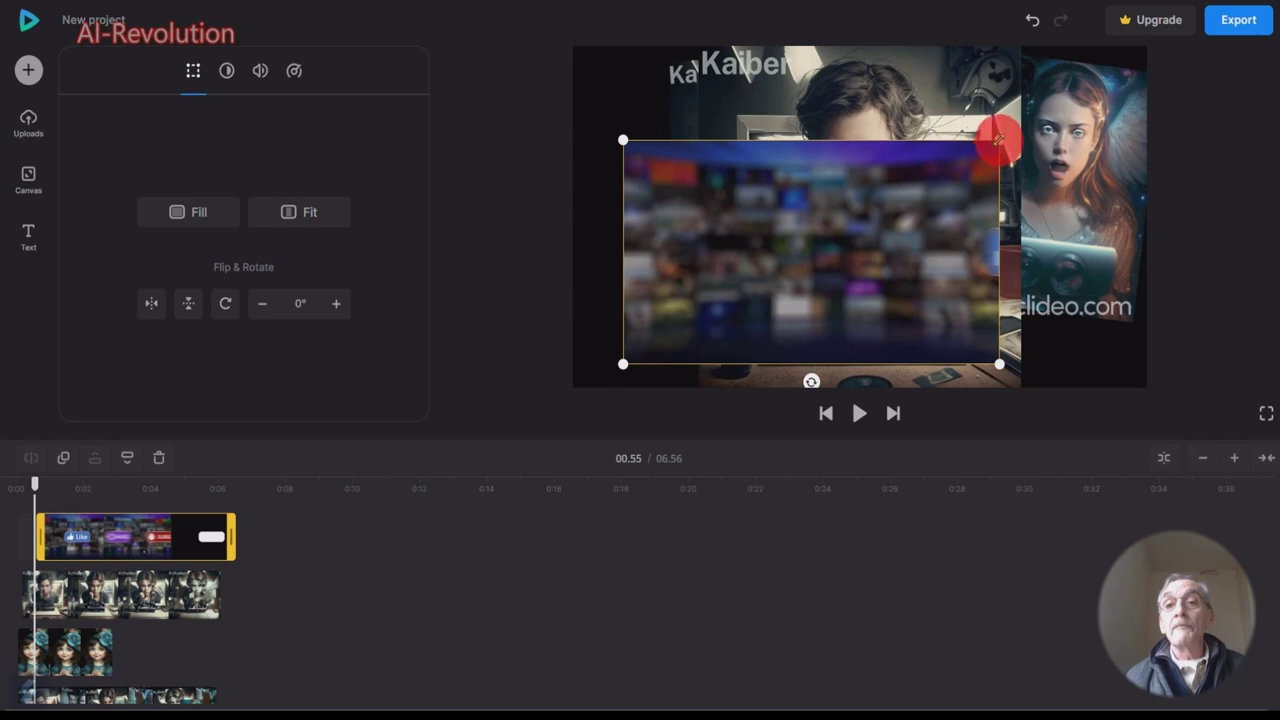
{"action": "left_click_drag", "start_coordinate": [999, 140], "coordinate": [886, 206]}
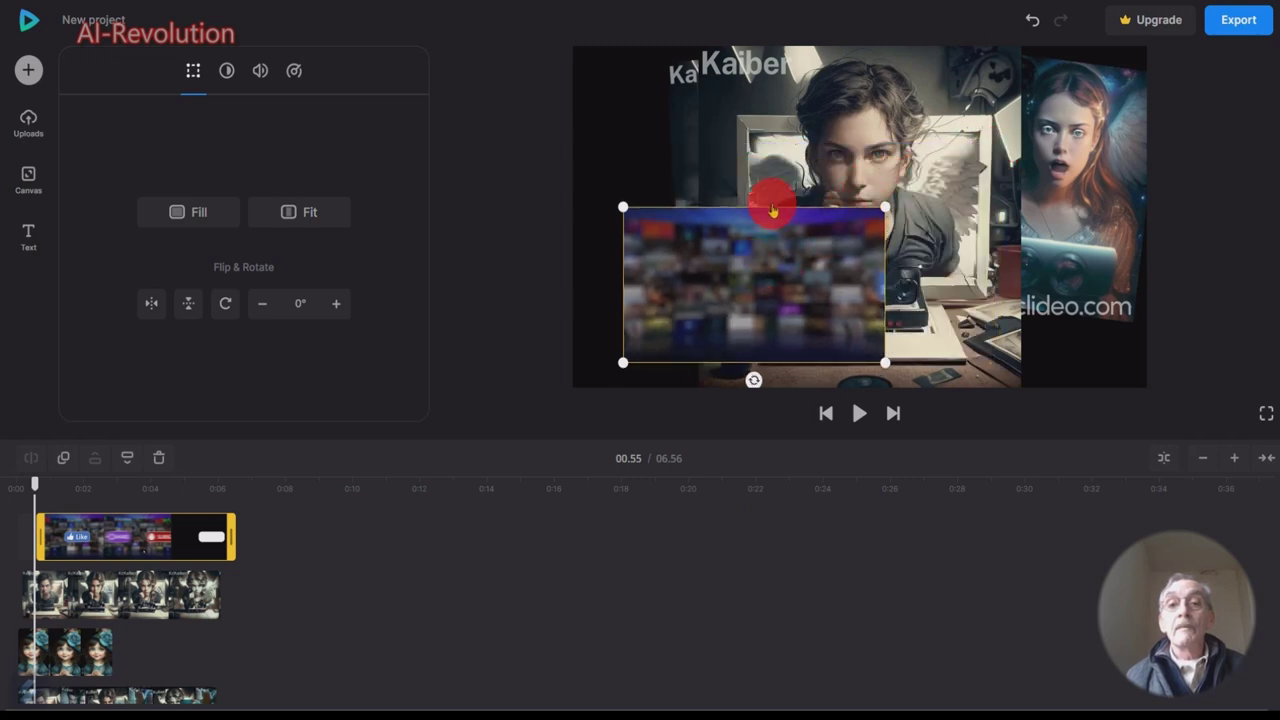
{"action": "left_click_drag", "start_coordinate": [772, 210], "coordinate": [757, 123]}
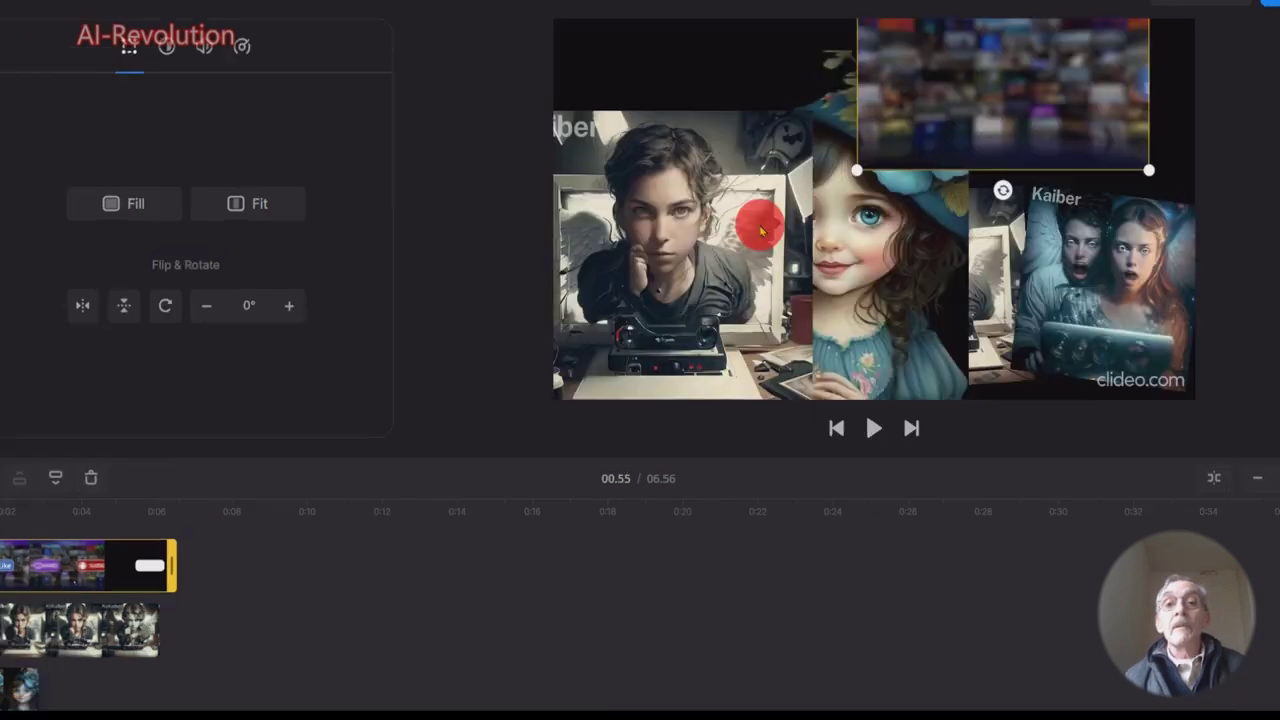
- Reposition the portrait clip at the left side of the frame and rotate it by 13°
{"action": "left_click", "coordinate": [755, 223]}
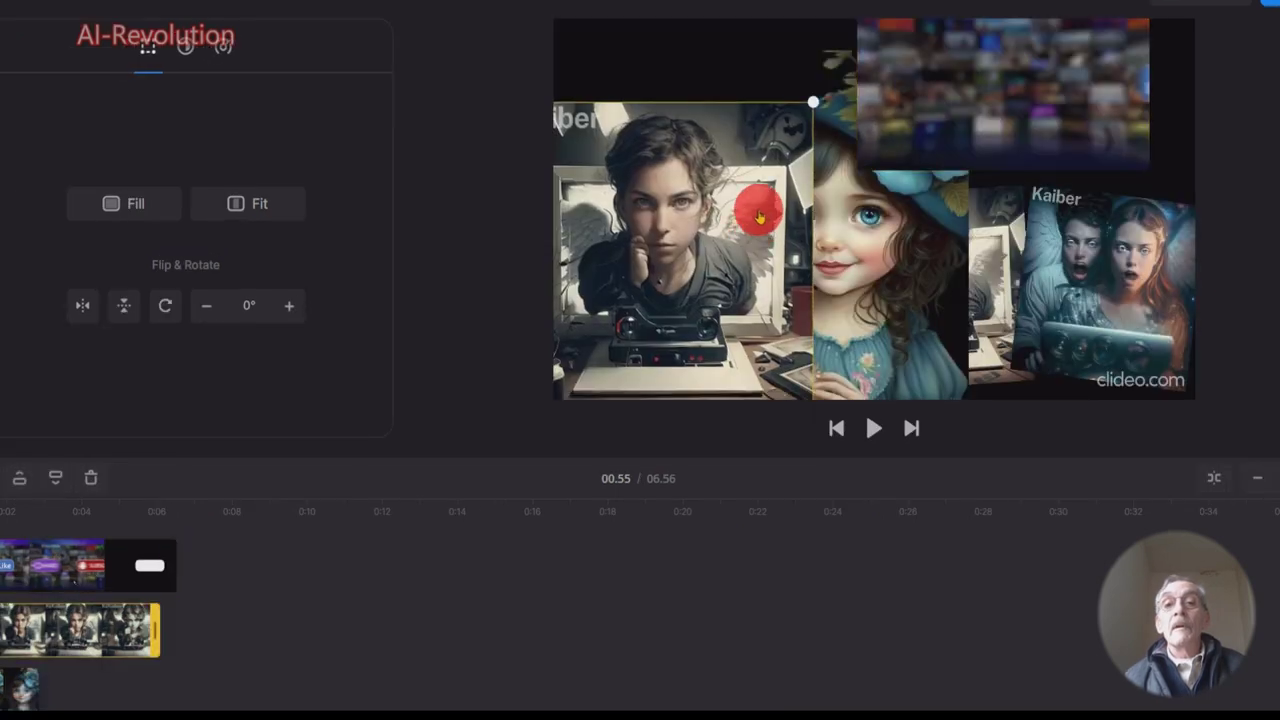
{"action": "left_click", "coordinate": [683, 400]}
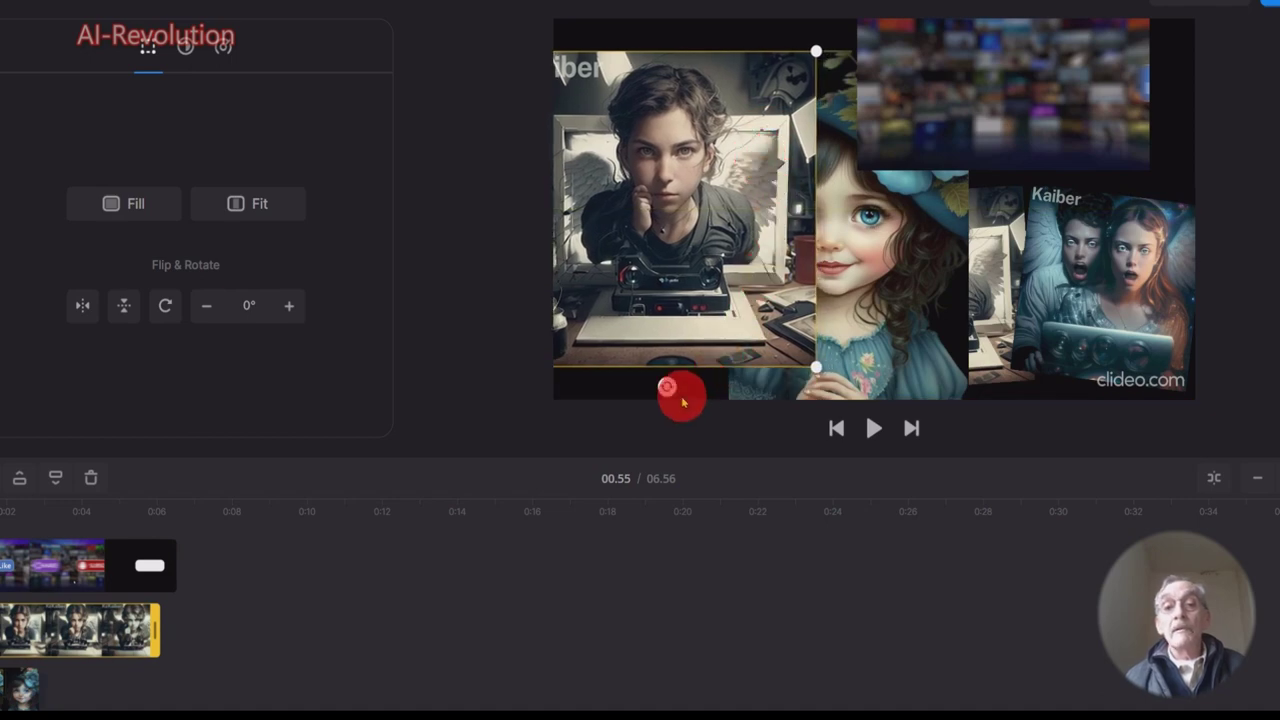
{"action": "left_click_drag", "start_coordinate": [667, 388], "coordinate": [629, 388]}
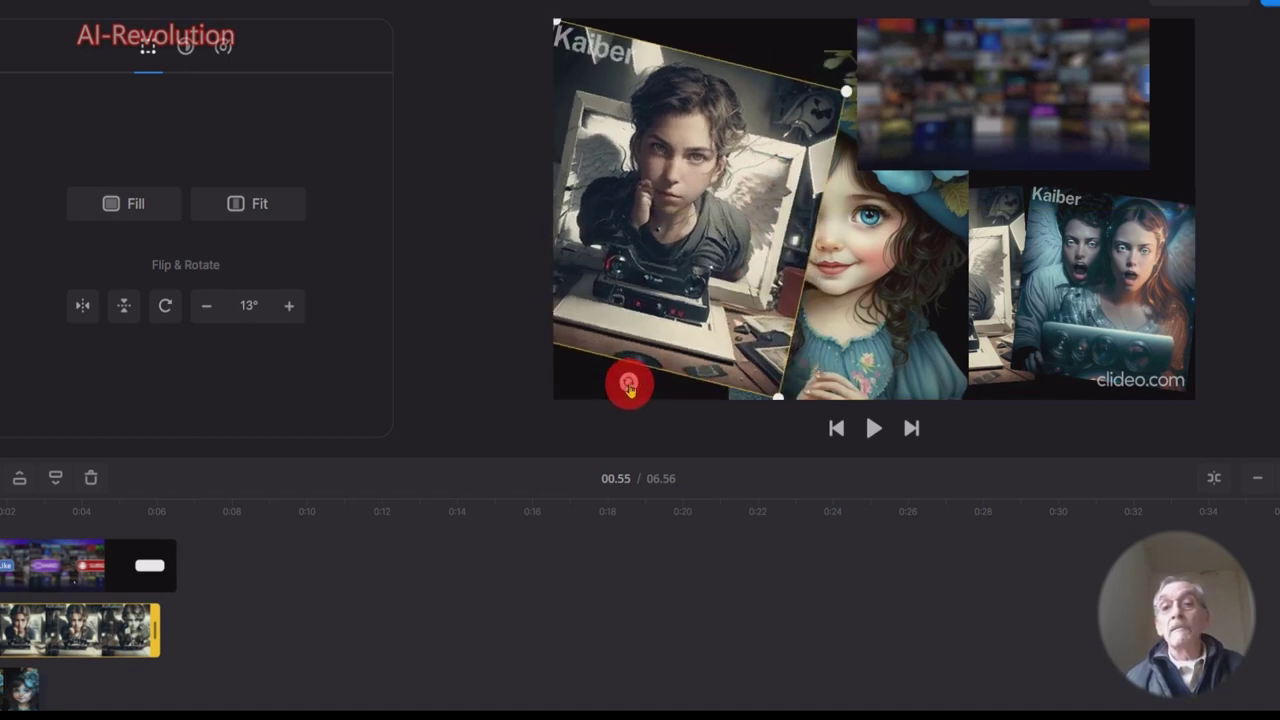
- Bring the girl clip one layer forward above the portrait clip and move the LikeShareSubscribe clip down fully inside the frame
{"action": "left_click", "coordinate": [841, 333]}
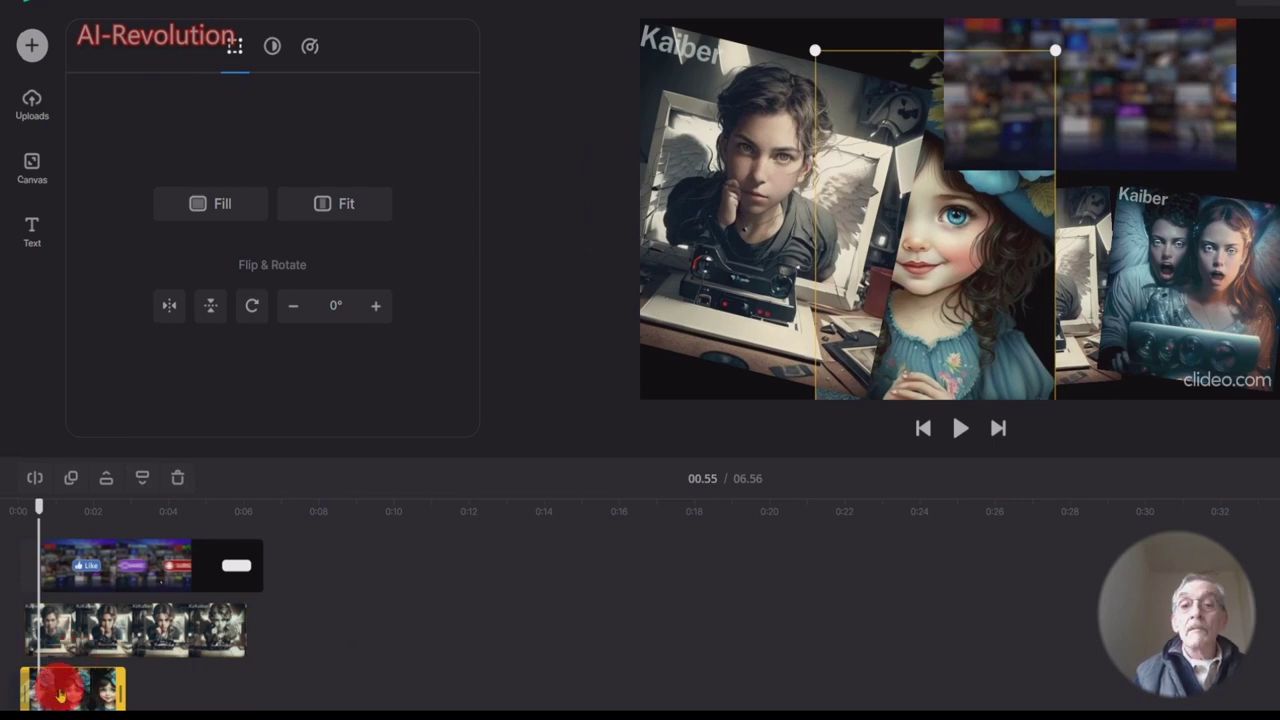
{"action": "left_click", "coordinate": [107, 479]}
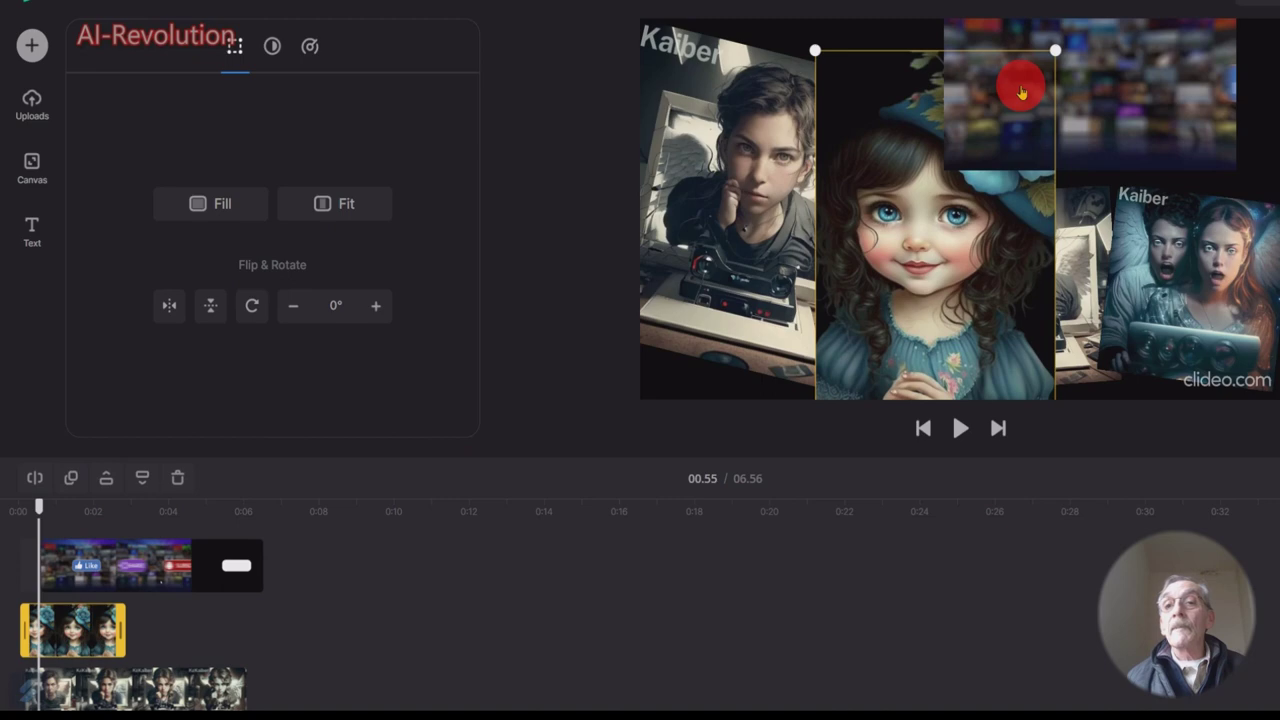
{"action": "left_click_drag", "start_coordinate": [1113, 89], "coordinate": [1098, 126]}
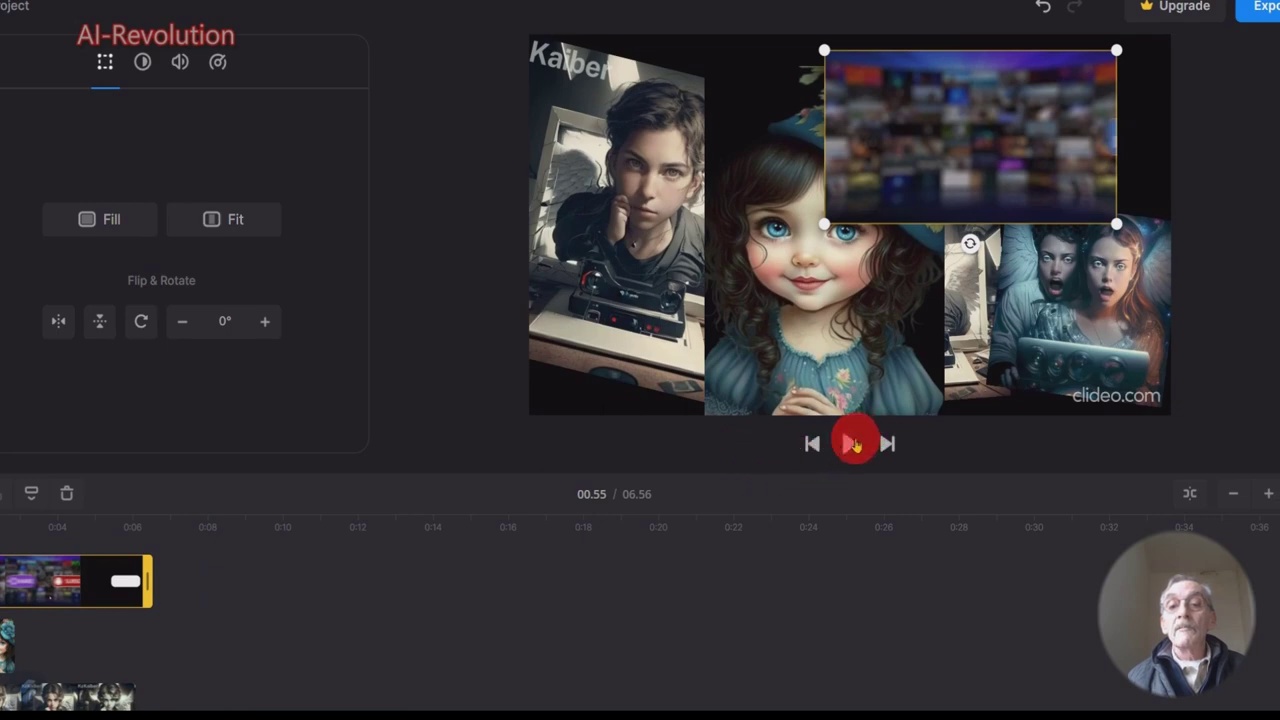
- Play the arranged multi-clip composition in the preview and pause it near the end
{"action": "left_click", "coordinate": [852, 443]}
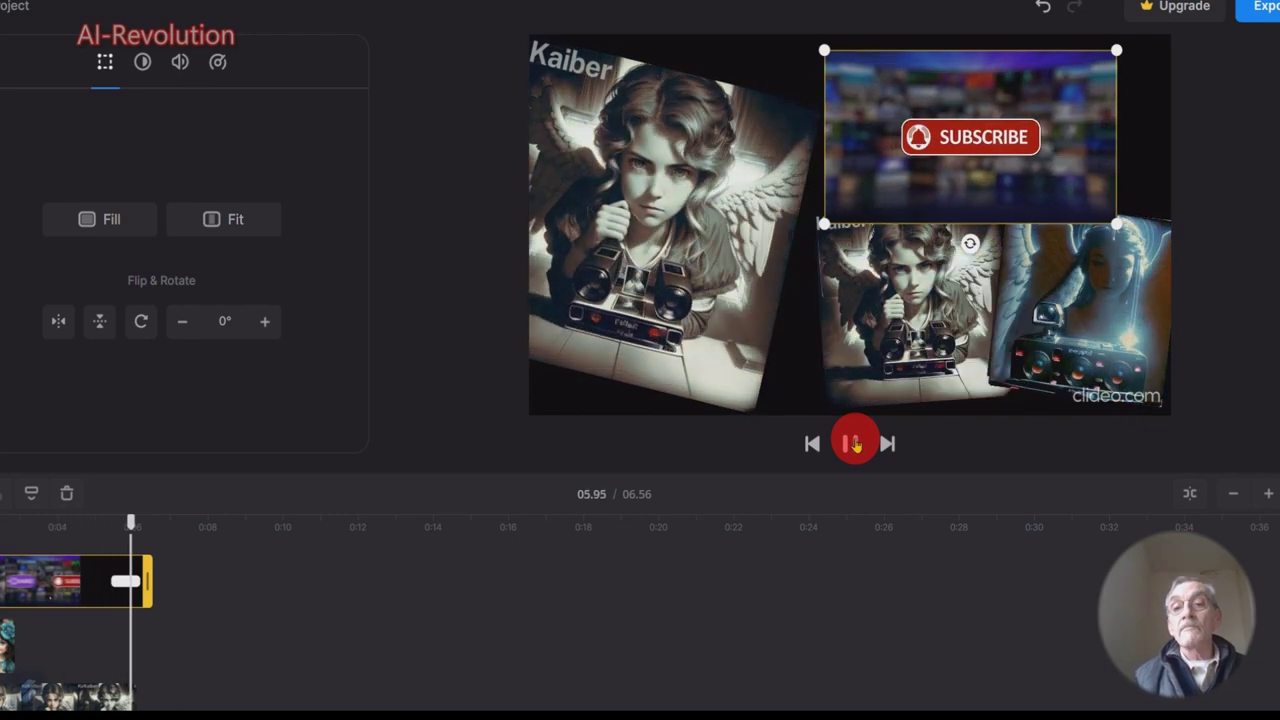
{"action": "left_click", "coordinate": [852, 443]}
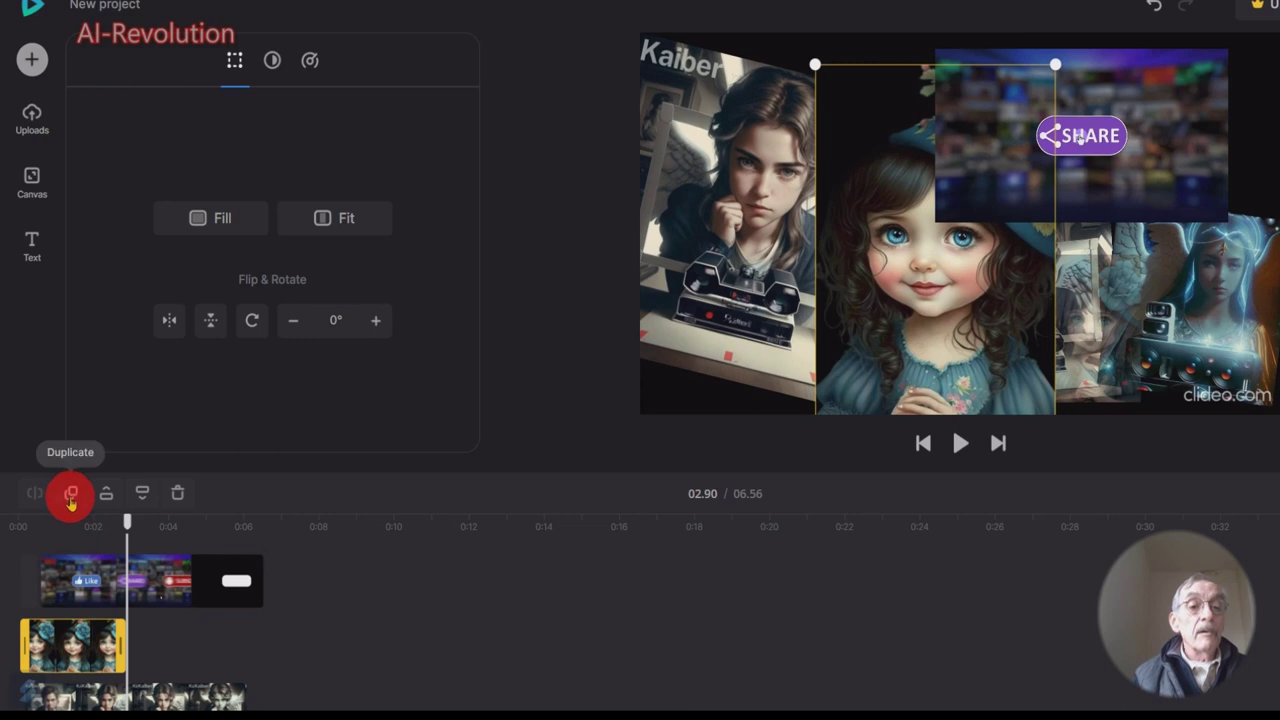
- Duplicate the girl clip directly after the original on its track and try adjusting the copy's opacity
{"action": "left_click", "coordinate": [71, 494]}
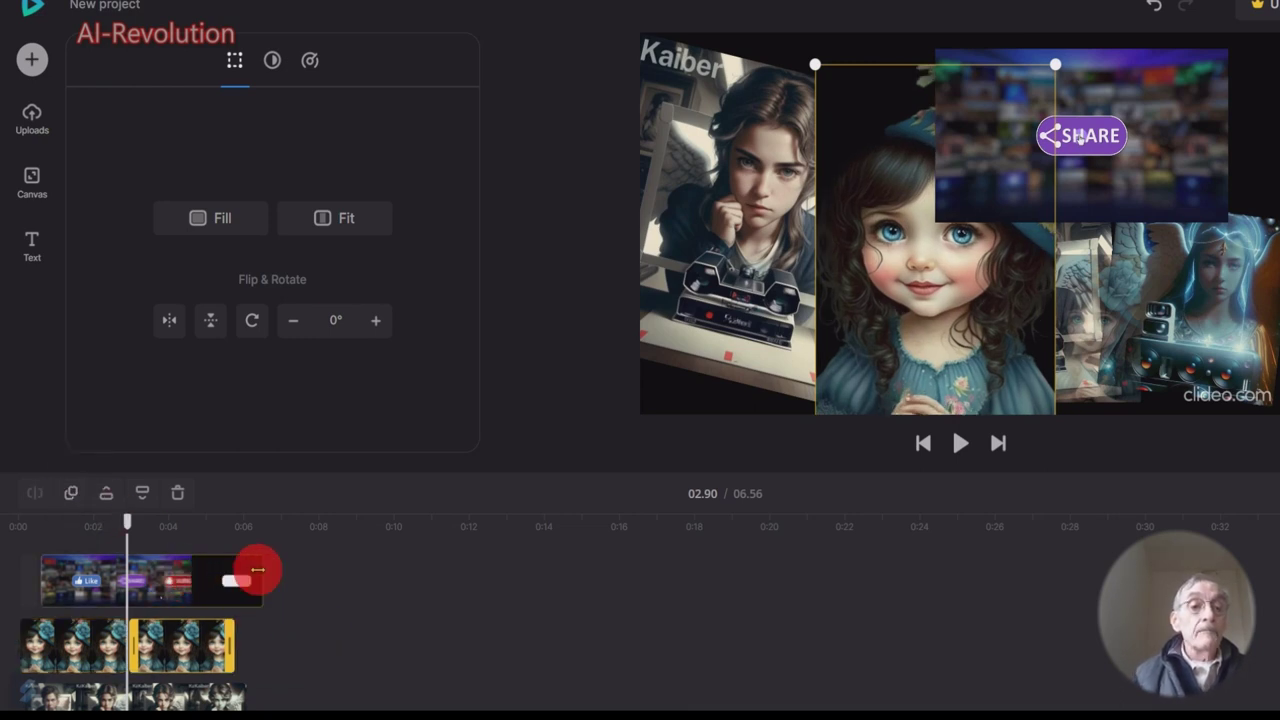
{"action": "scroll", "coordinate": [351, 606], "scroll_direction": "down", "scroll_amount": 1}
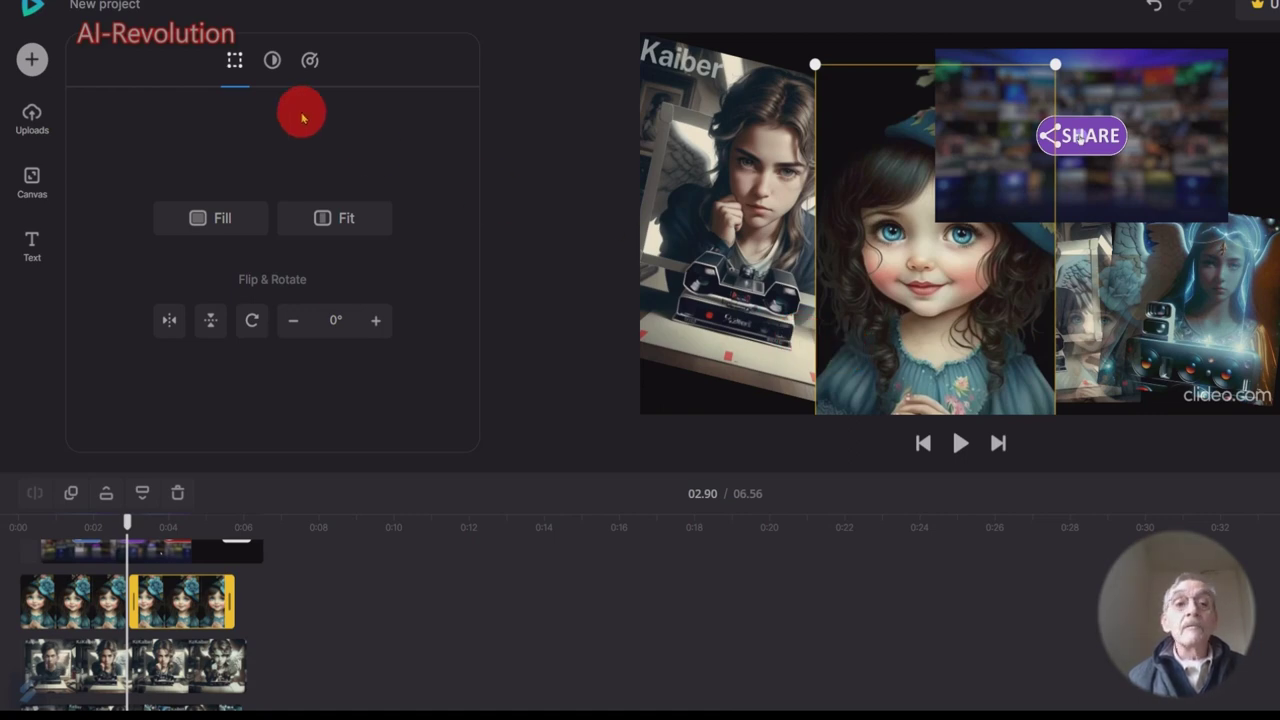
{"action": "left_click", "coordinate": [272, 66]}
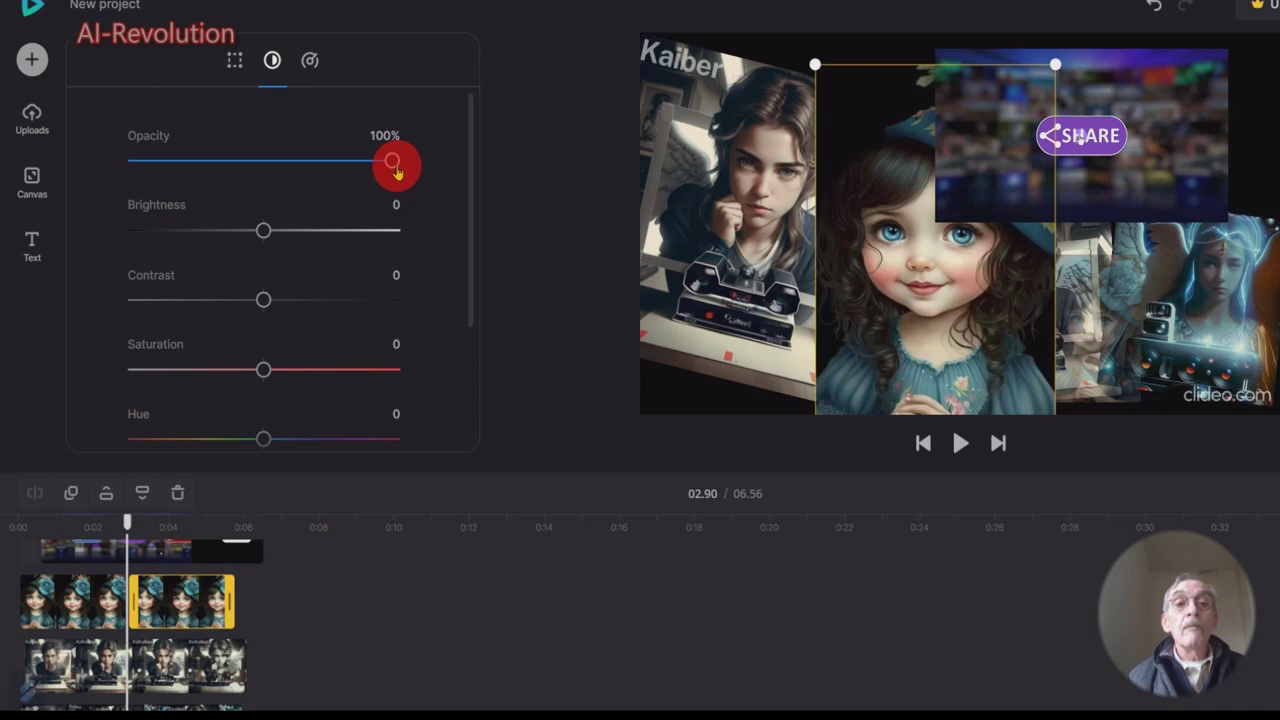
{"action": "left_click_drag", "start_coordinate": [380, 170], "coordinate": [267, 207]}
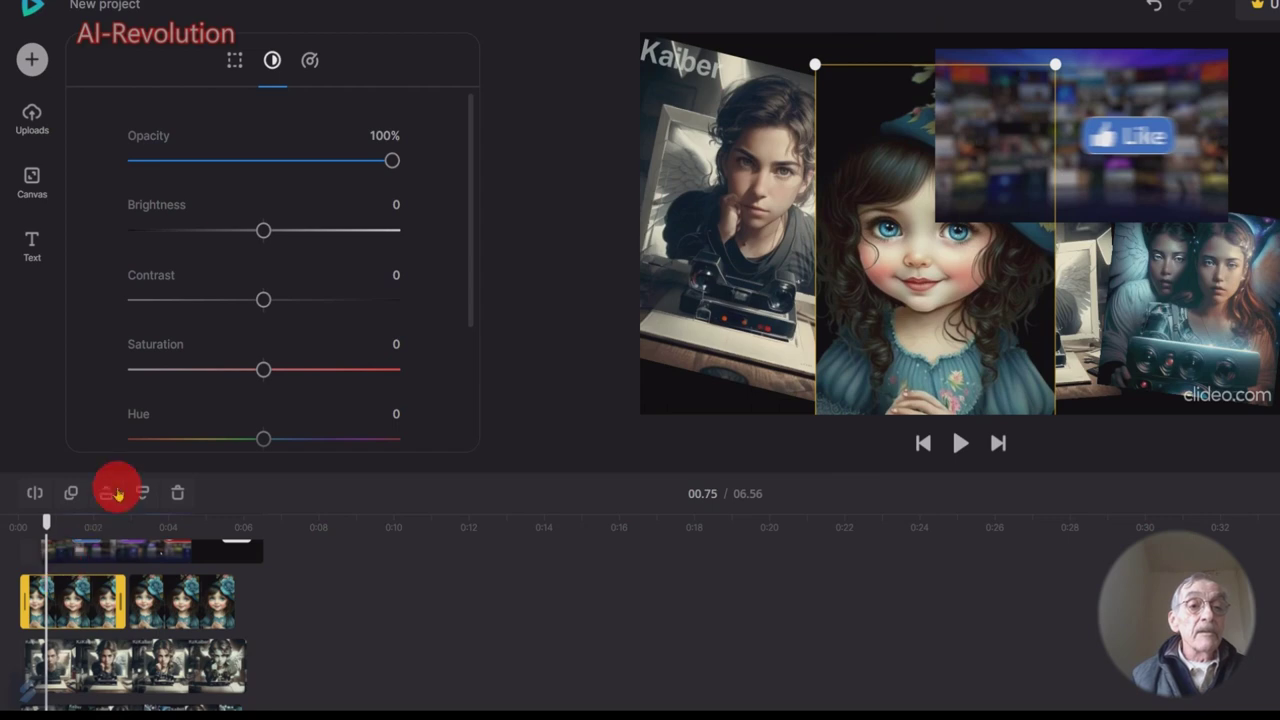
- Add another copy of the girl clip at the end of its track and split the first girl clip at 1.12 seconds
{"action": "left_click", "coordinate": [48, 493]}
{"action": "left_click", "coordinate": [53, 603]}
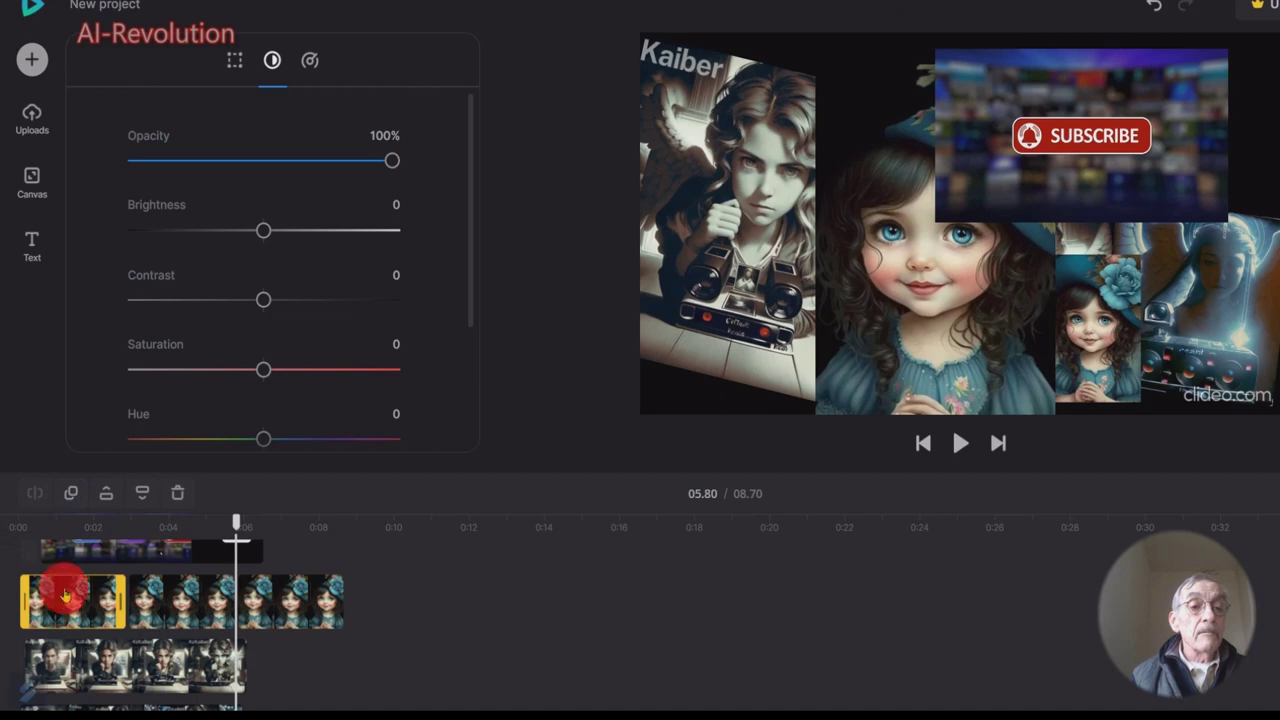
{"action": "left_click", "coordinate": [60, 521]}
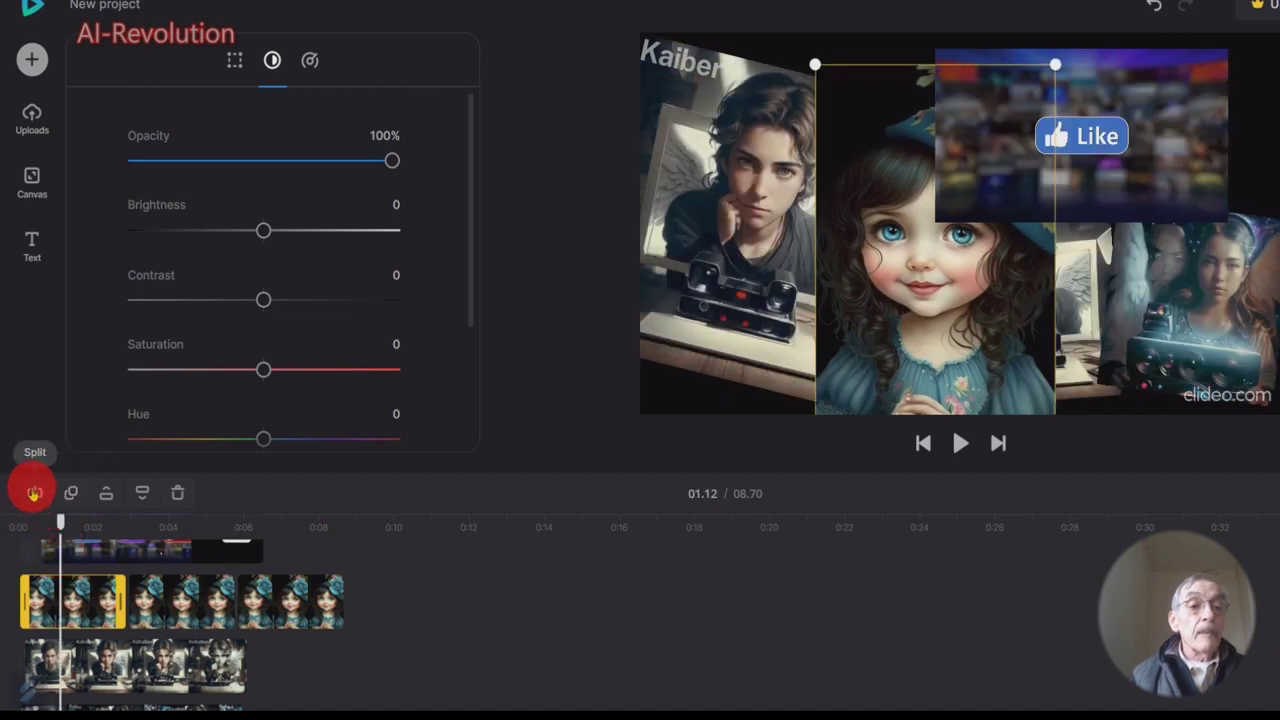
{"action": "left_click", "coordinate": [33, 493]}
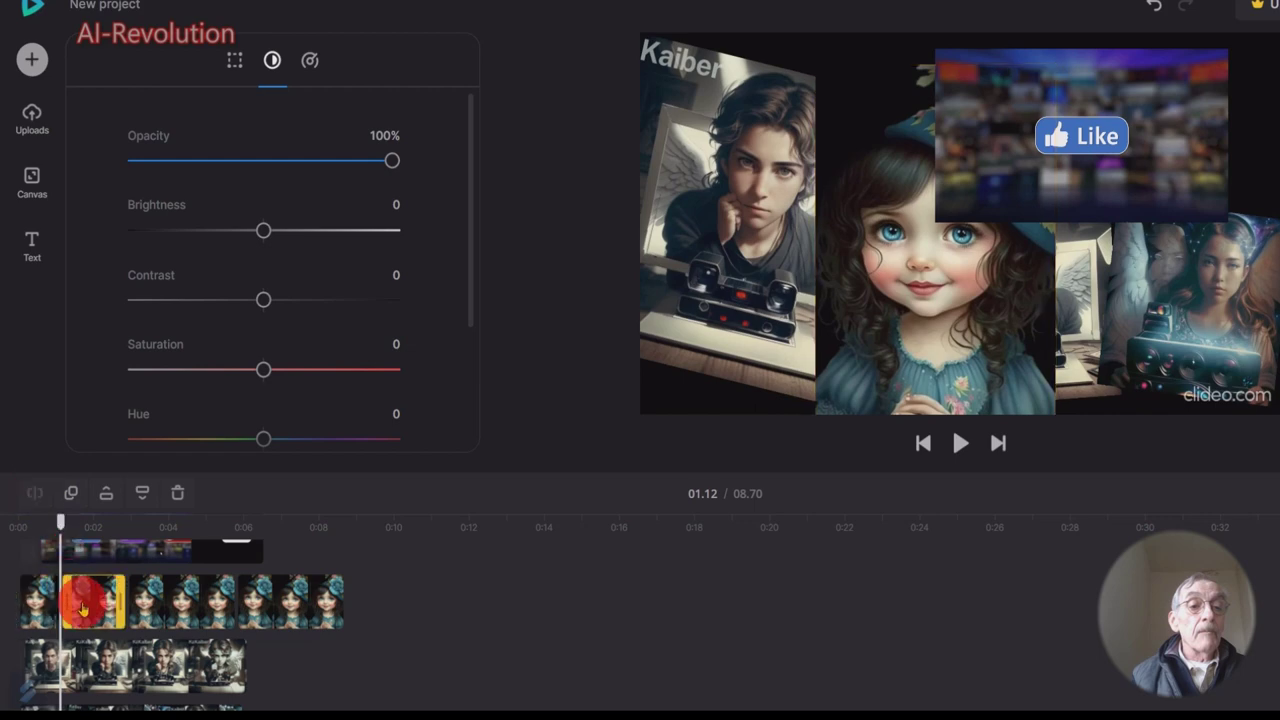
- Split the second piece of the first girl clip at about 2 seconds
{"action": "left_click", "coordinate": [85, 530]}
{"action": "left_click", "coordinate": [102, 530]}
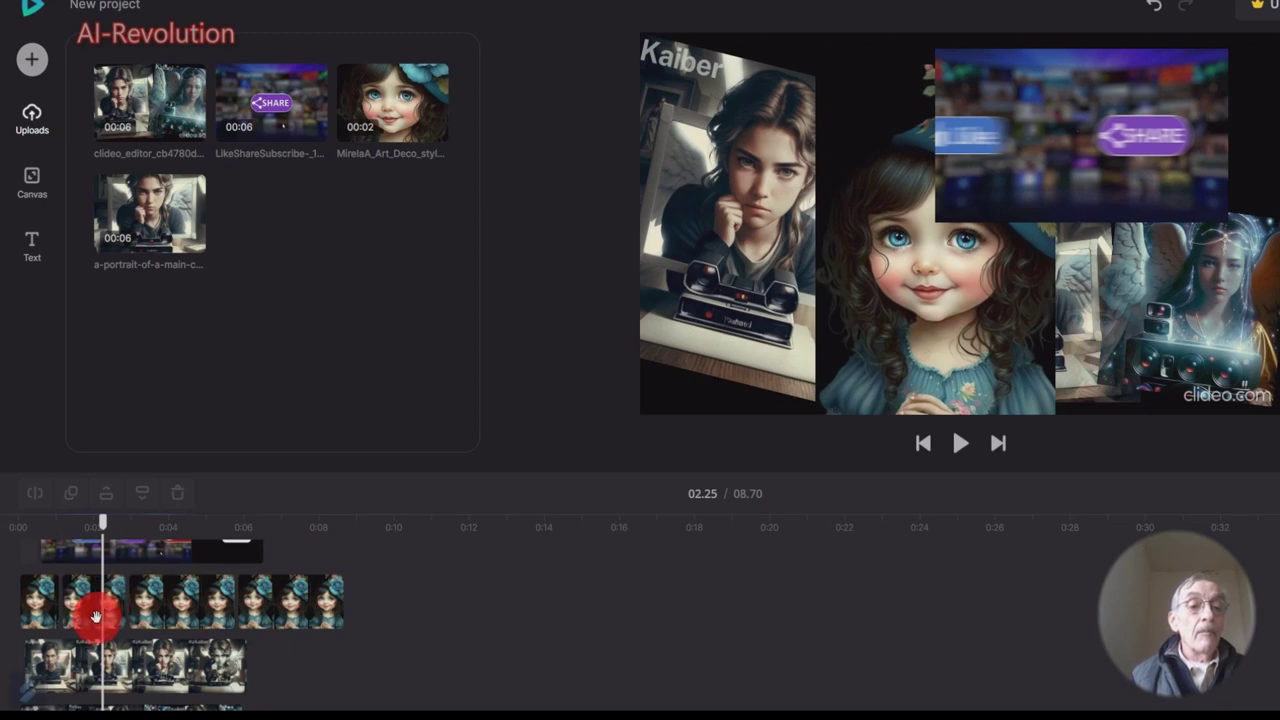
{"action": "left_click", "coordinate": [84, 614]}
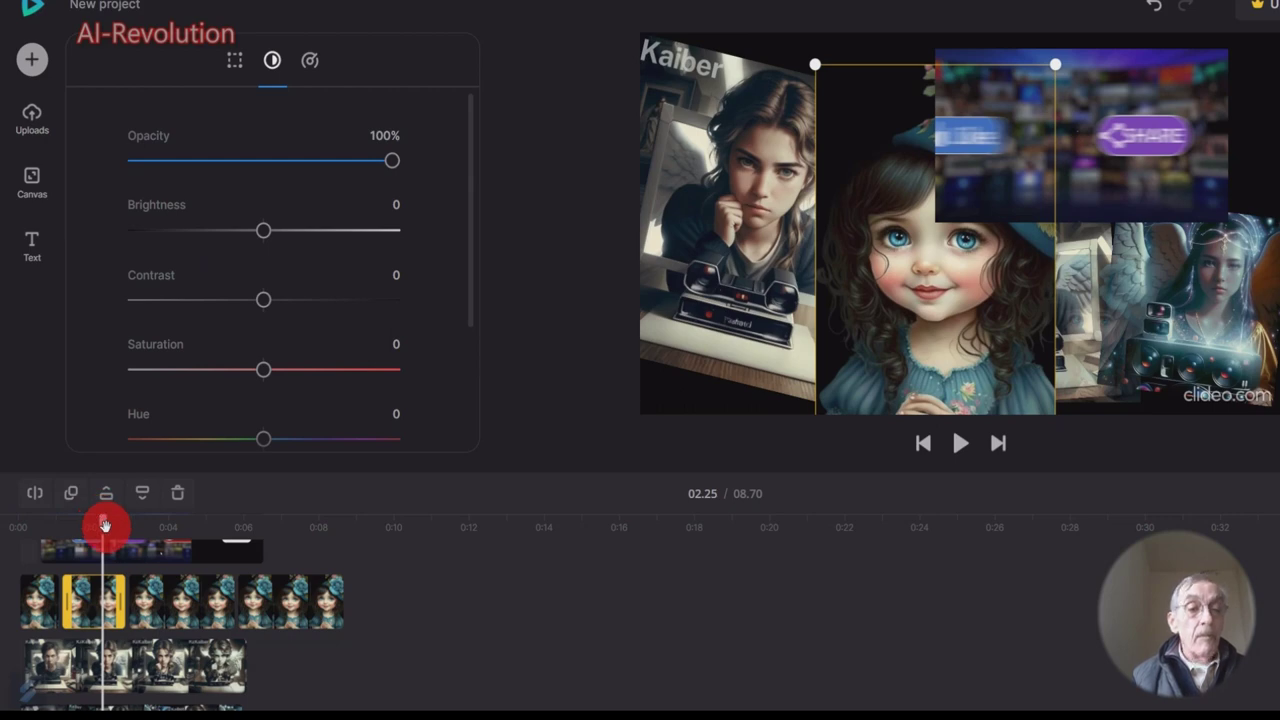
{"action": "left_click_drag", "start_coordinate": [104, 524], "coordinate": [96, 524]}
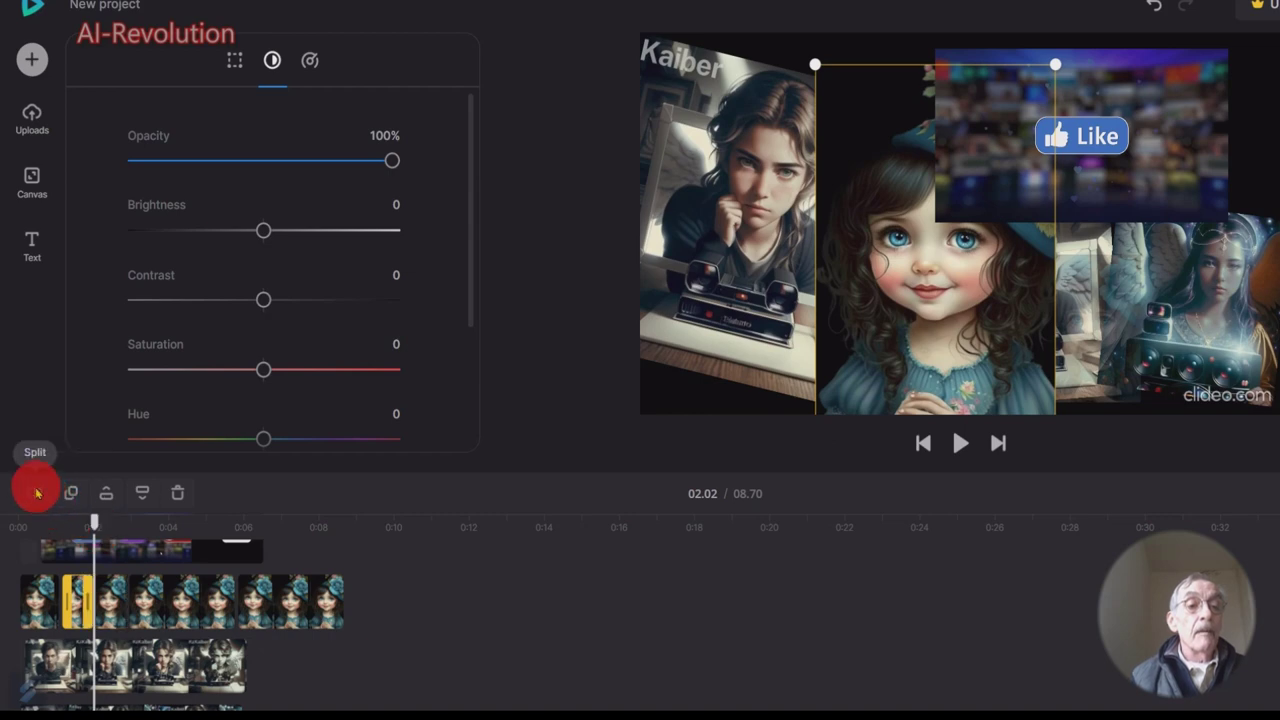
{"action": "left_click", "coordinate": [36, 490]}
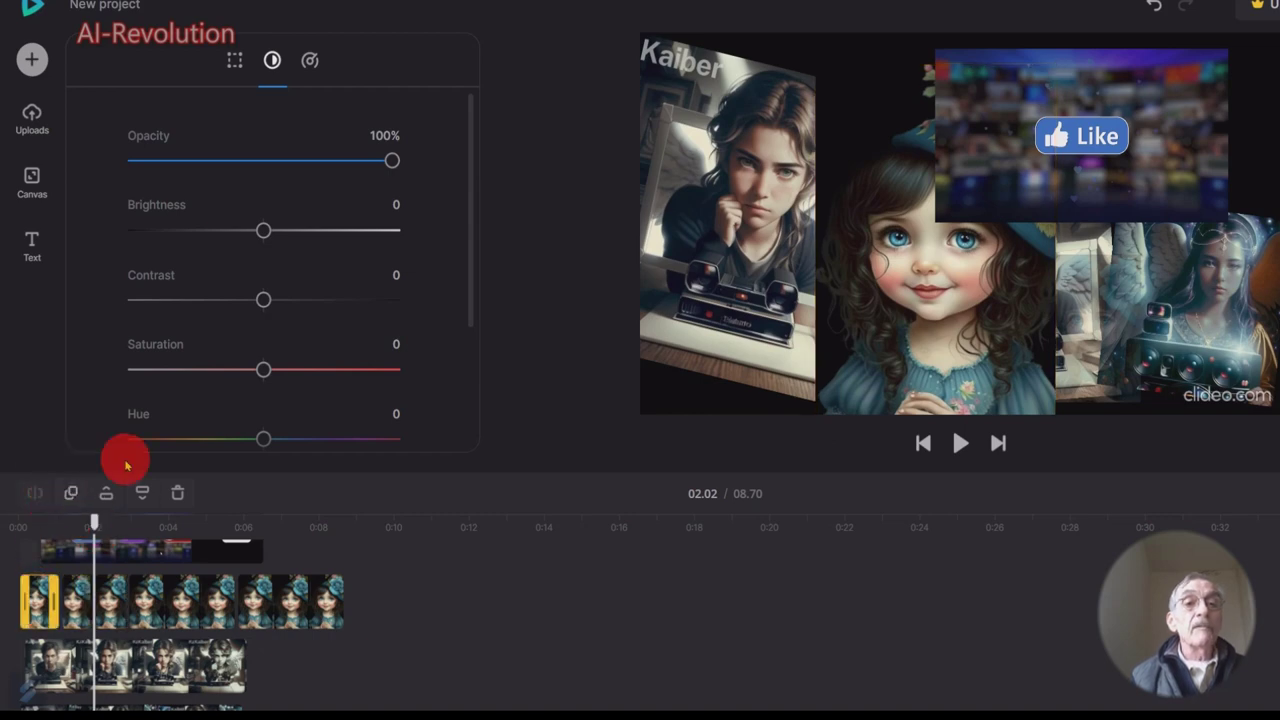
- Set the opacity of the three girl clip pieces to 21%, 41% and 63% in timeline order
{"action": "left_click_drag", "start_coordinate": [391, 160], "coordinate": [194, 165]}
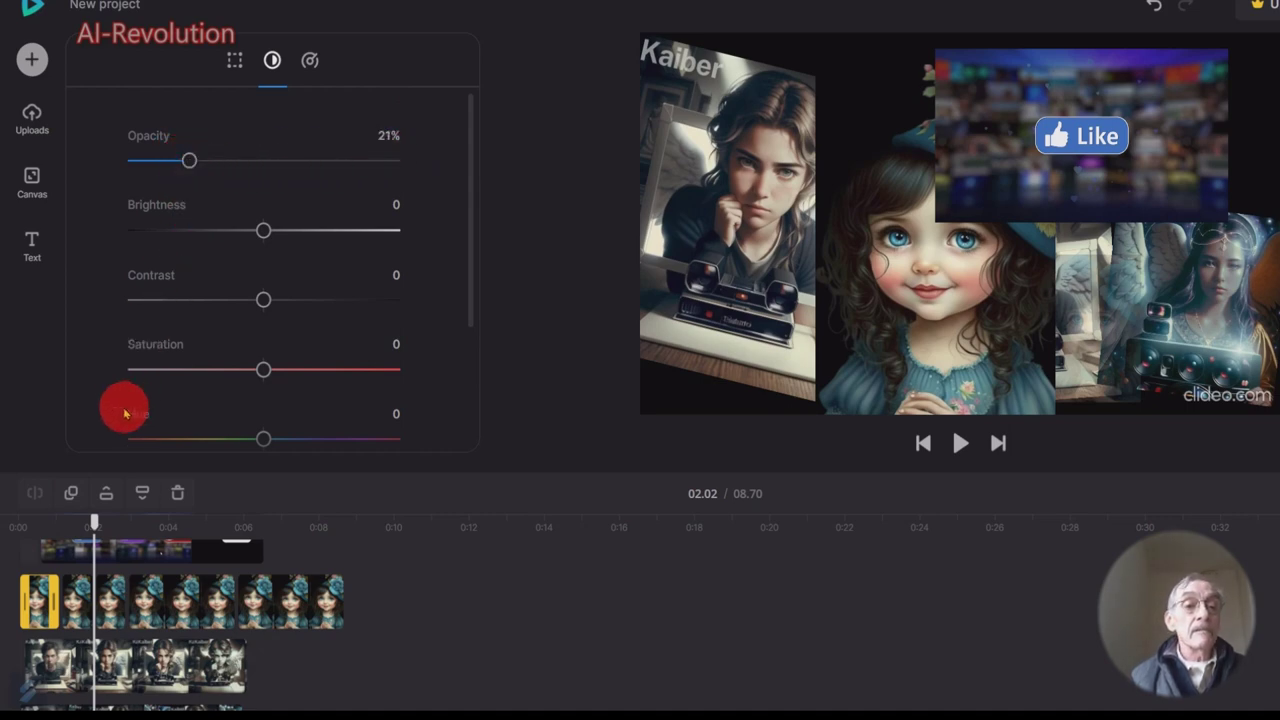
{"action": "left_click", "coordinate": [77, 594]}
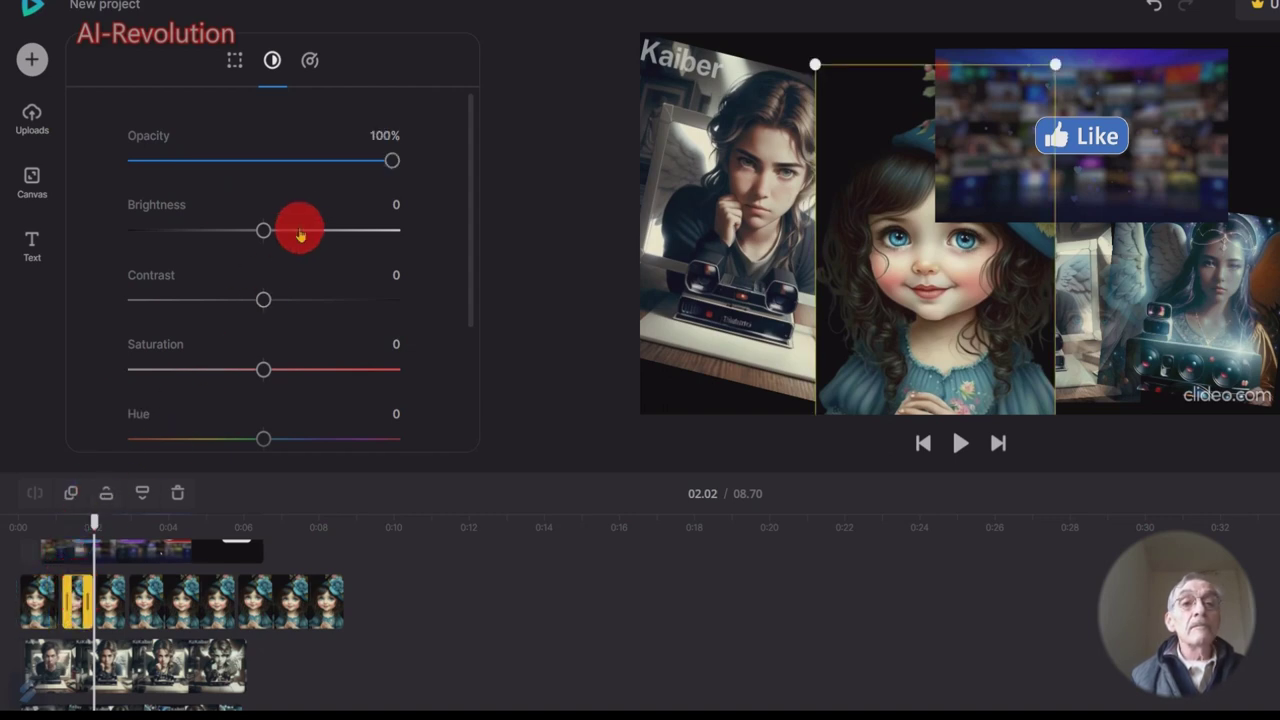
{"action": "left_click_drag", "start_coordinate": [391, 160], "coordinate": [240, 160]}
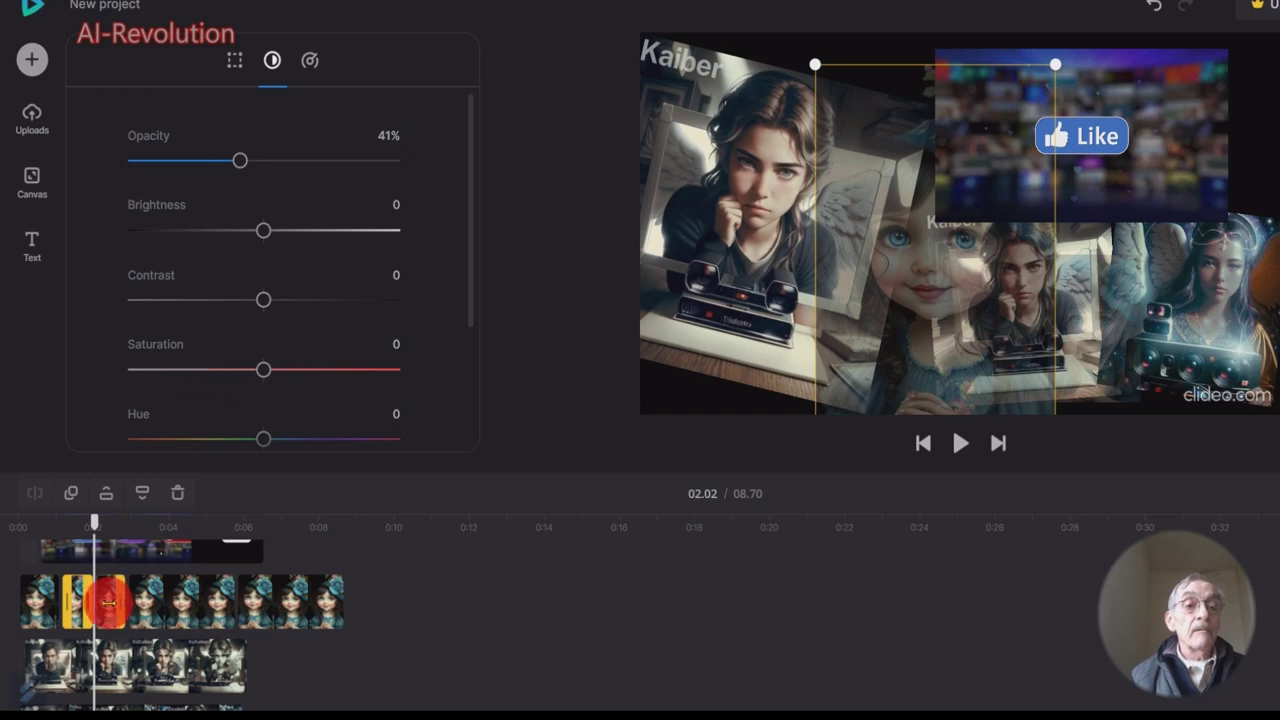
{"action": "left_click", "coordinate": [108, 605]}
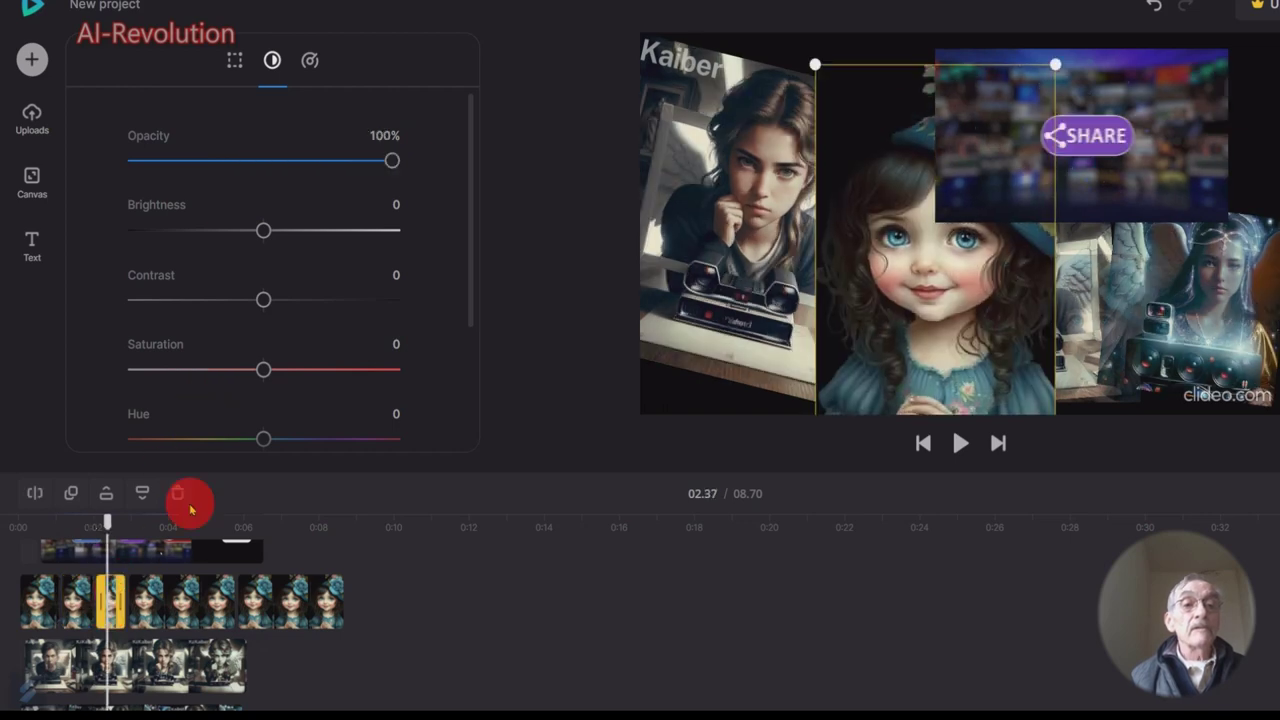
{"action": "left_click_drag", "start_coordinate": [392, 162], "coordinate": [307, 165]}
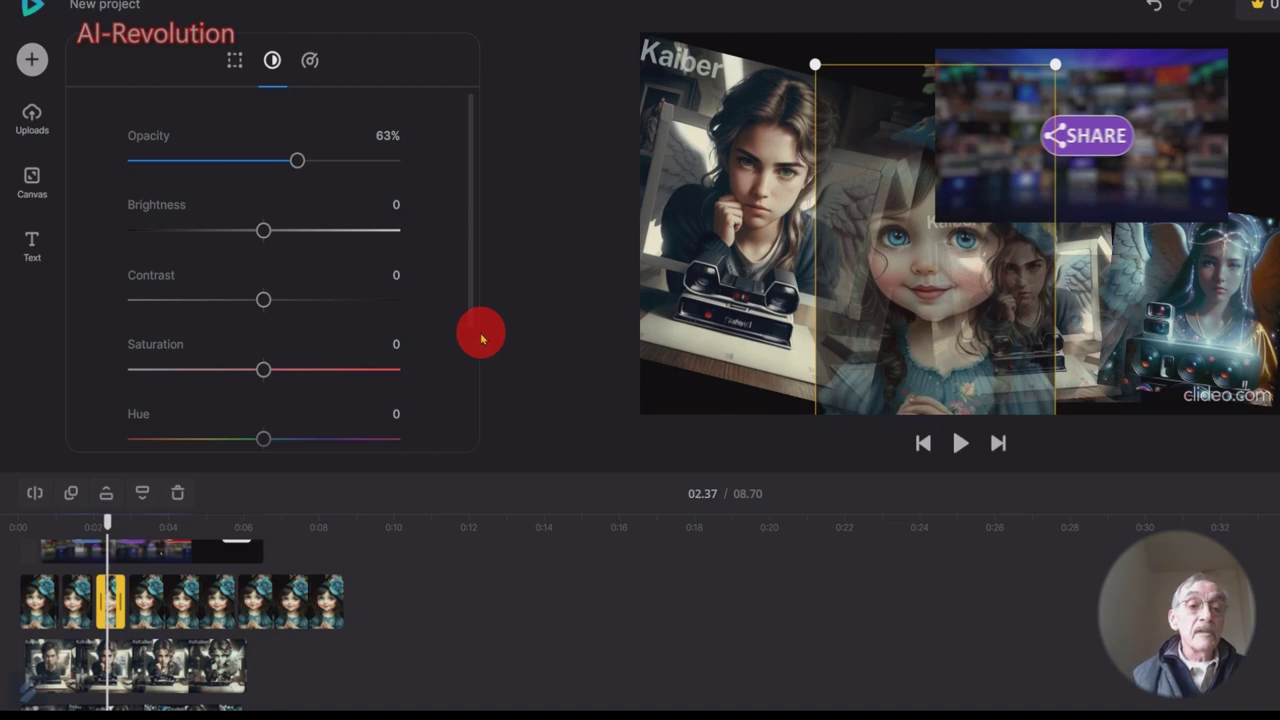
- Play the composition from the start to check the stepped opacity of the girl clip pieces
{"action": "left_click", "coordinate": [48, 531]}
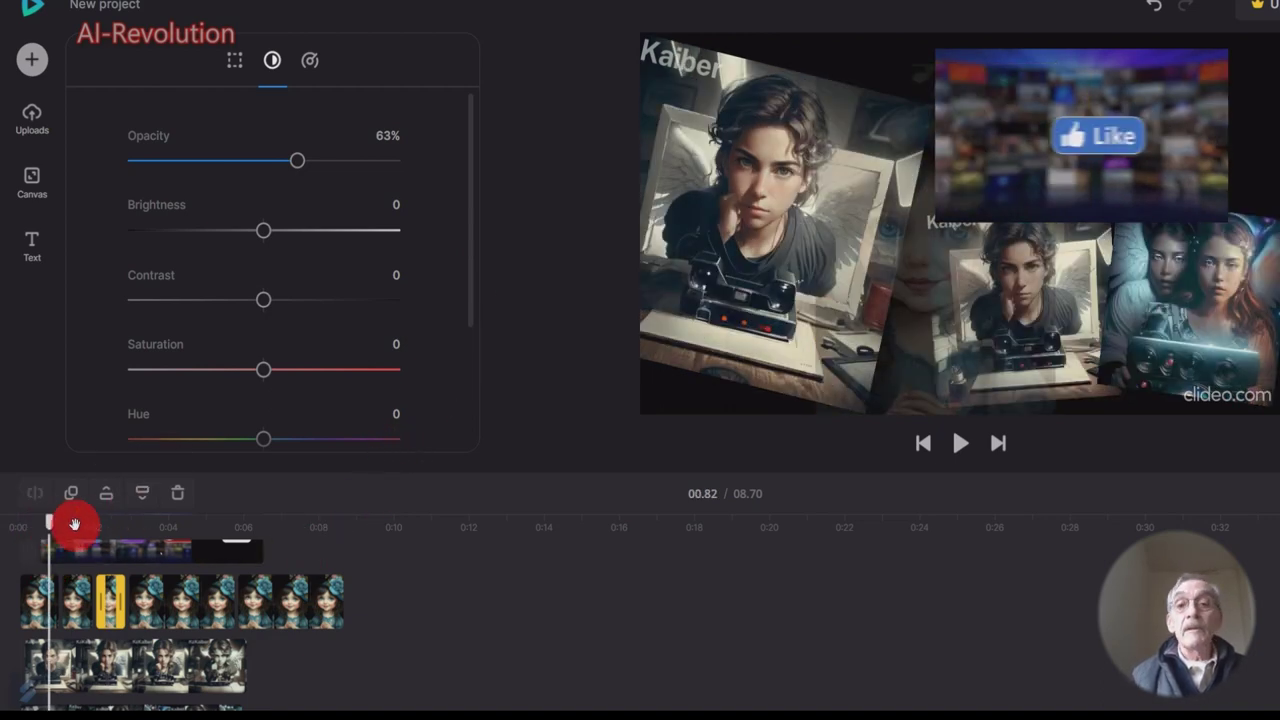
{"action": "left_click", "coordinate": [966, 410]}
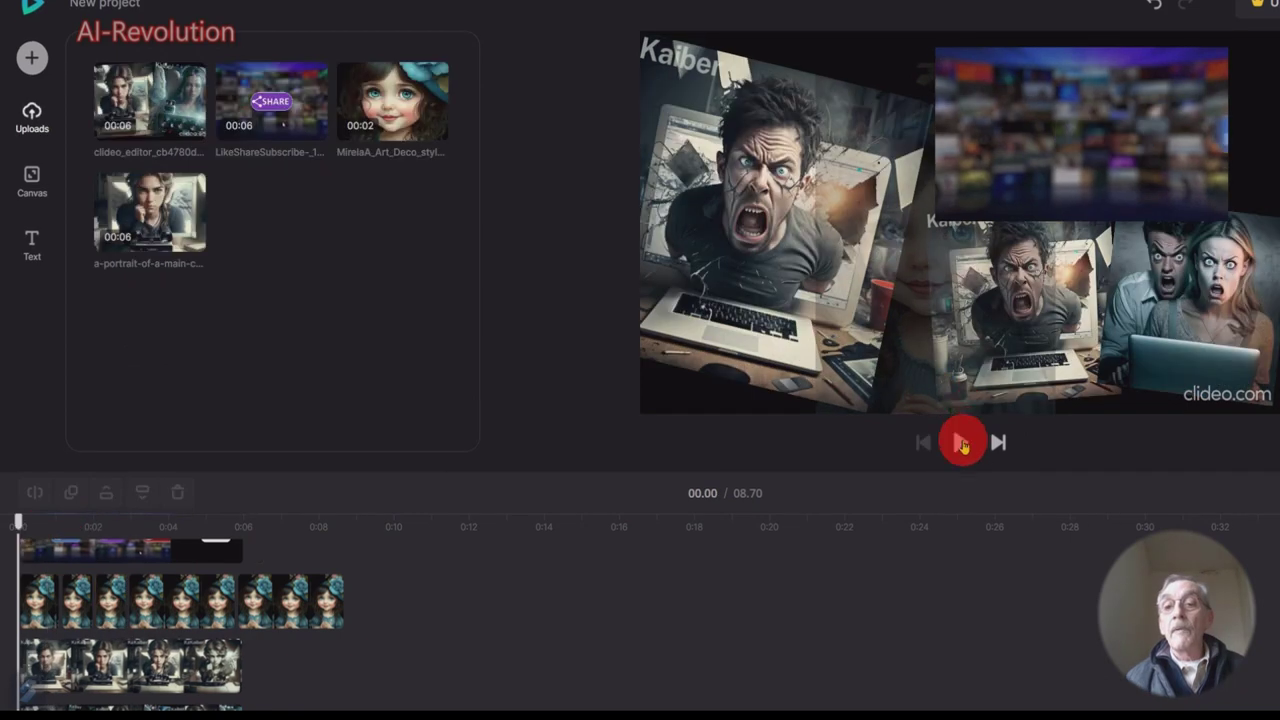
{"action": "left_click", "coordinate": [961, 444]}
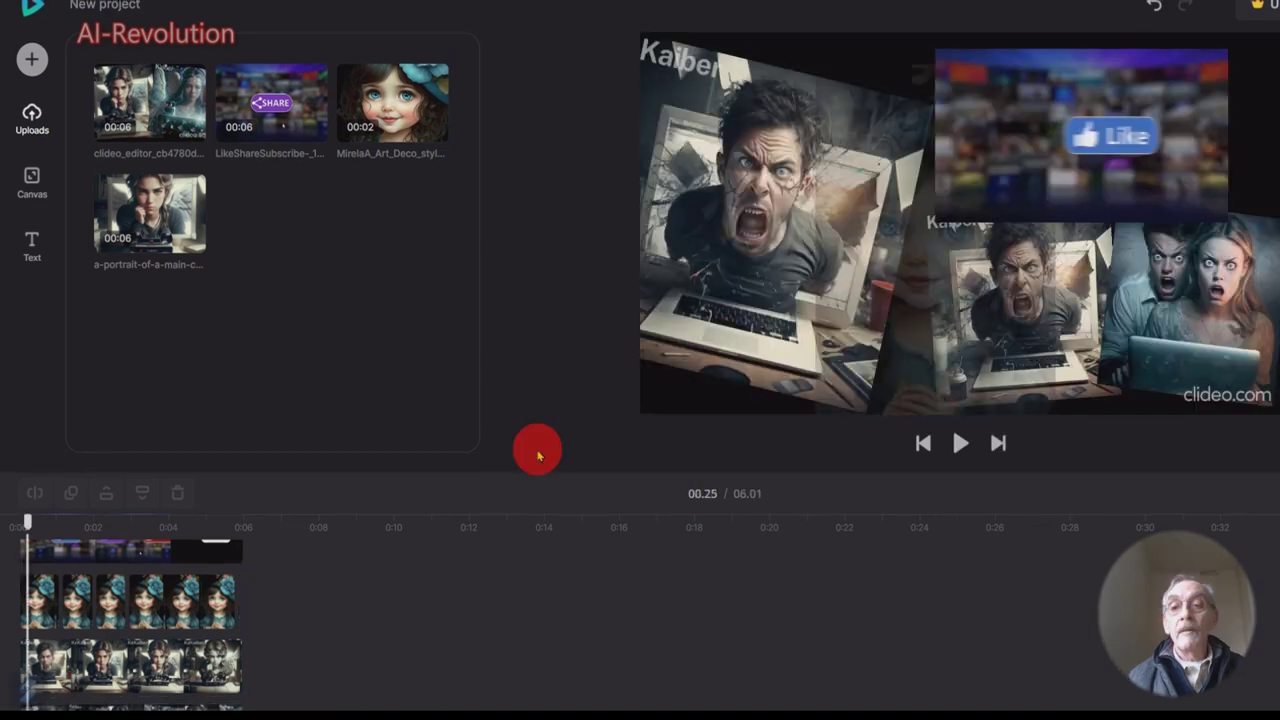
{"action": "left_click", "coordinate": [960, 443]}
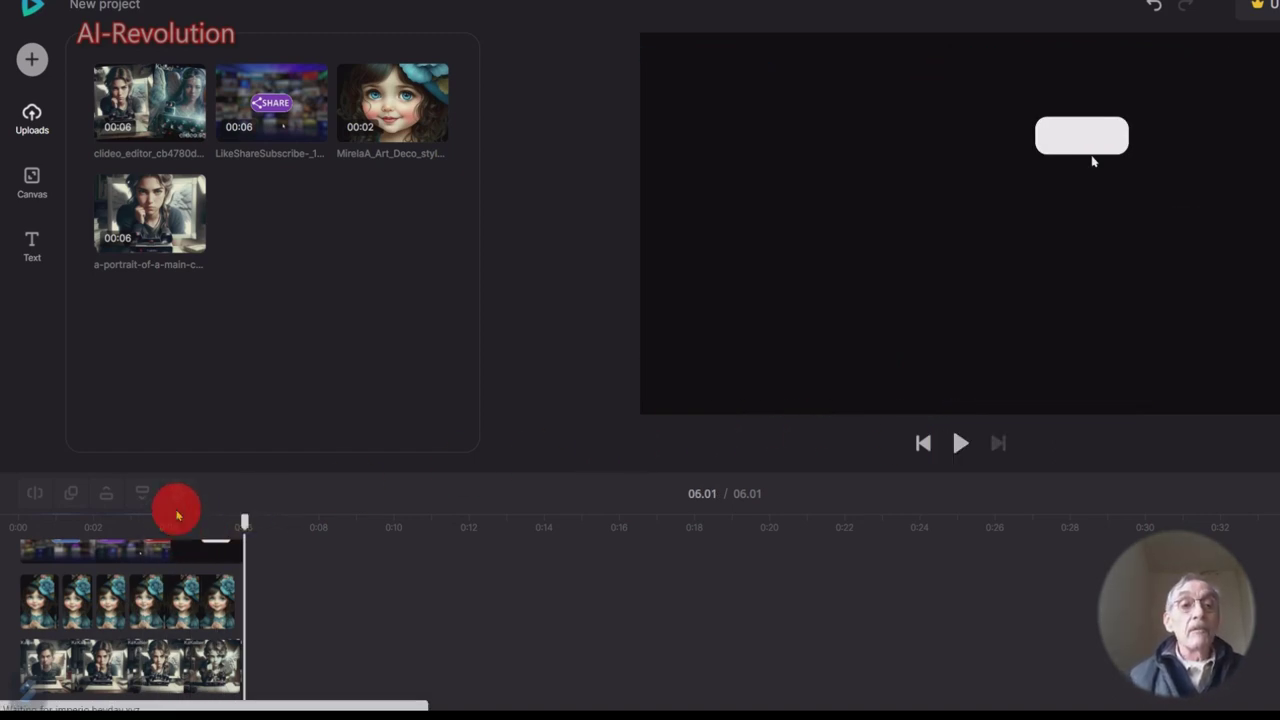
- Straighten the portrait clip, fit it over the left half of the frame, and select the LikeShareSubscribe clip for arranging
{"action": "left_click", "coordinate": [52, 539]}
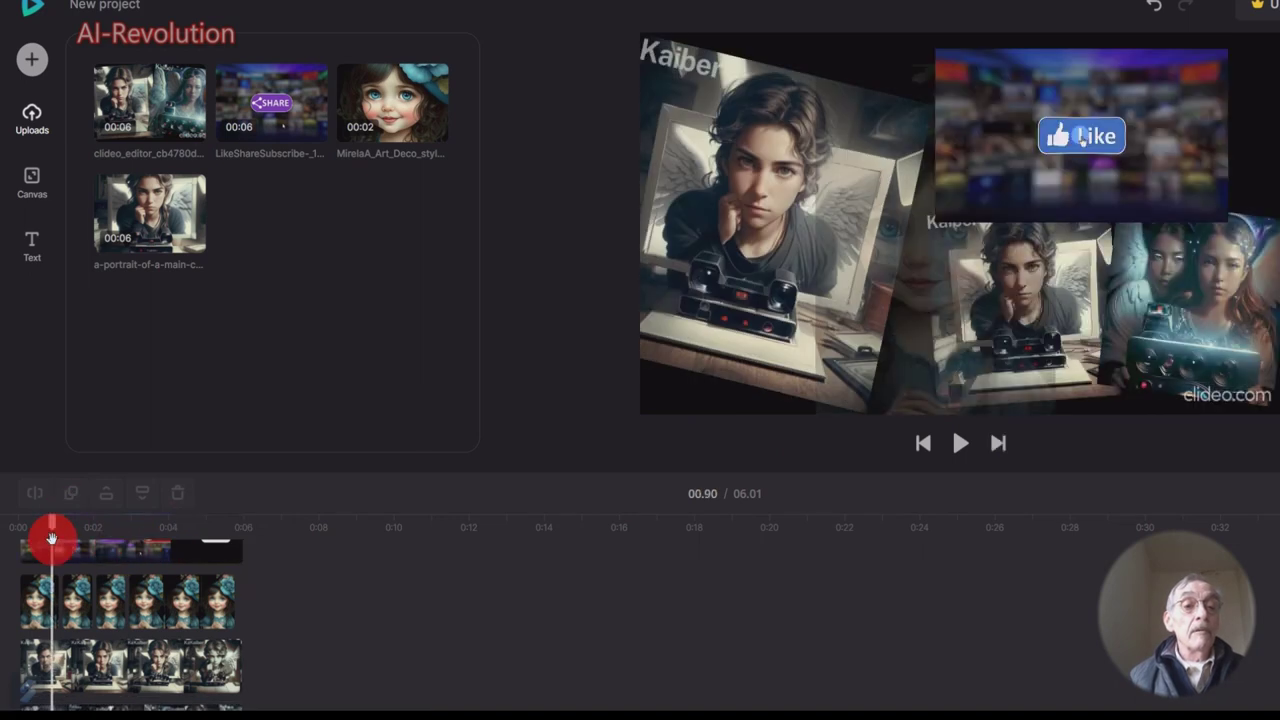
{"action": "left_click", "coordinate": [767, 270]}
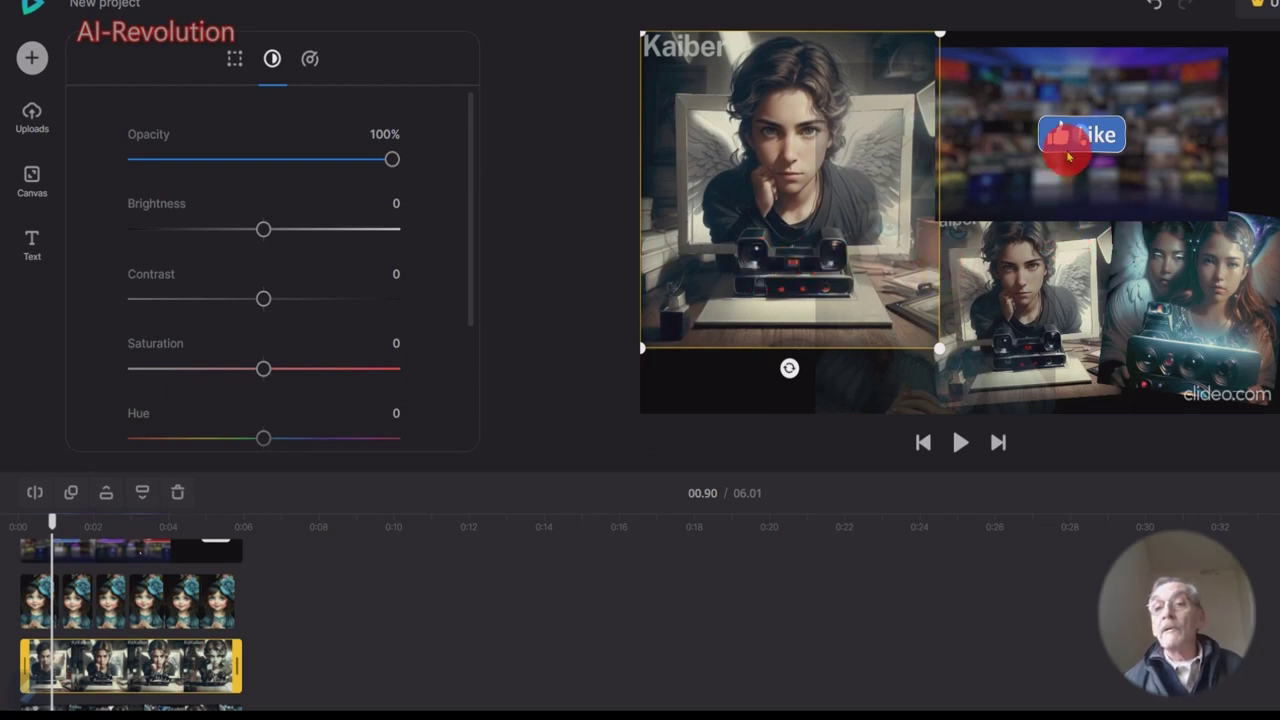
{"action": "left_click", "coordinate": [1069, 158]}
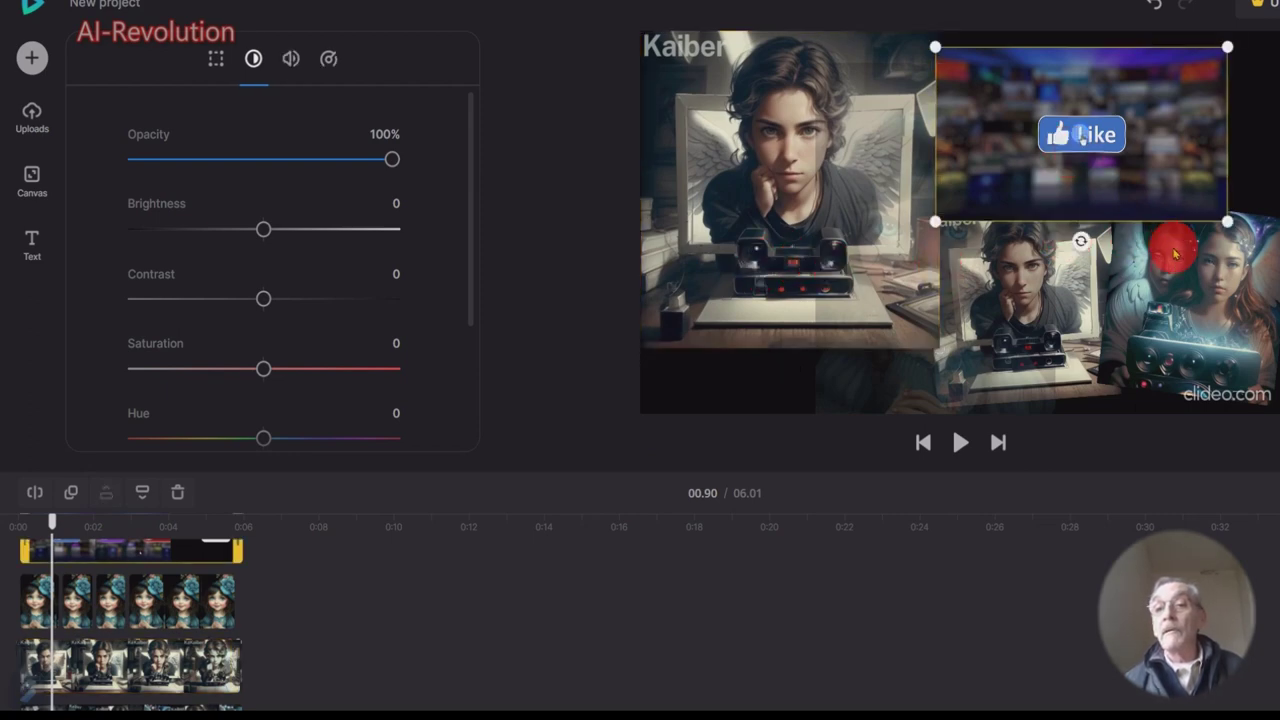
- Play the rearranged composition through to its end
{"action": "left_click", "coordinate": [866, 410]}
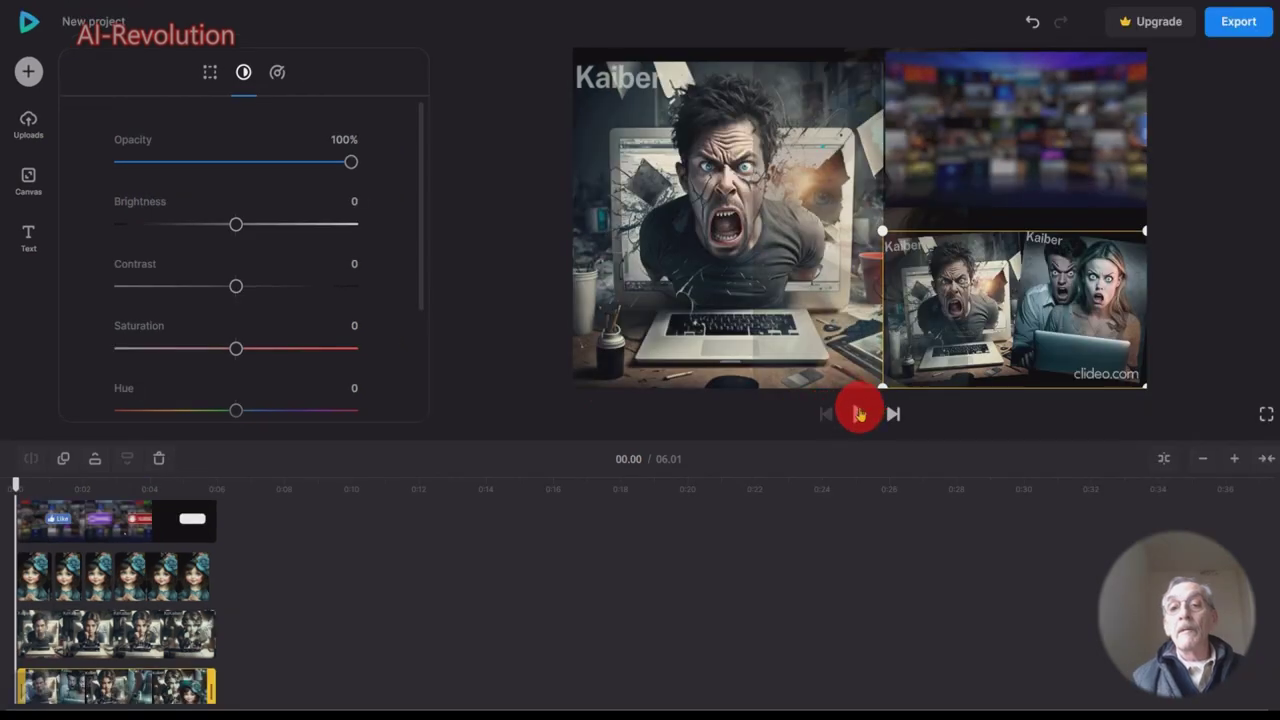
{"action": "left_click", "coordinate": [942, 420]}
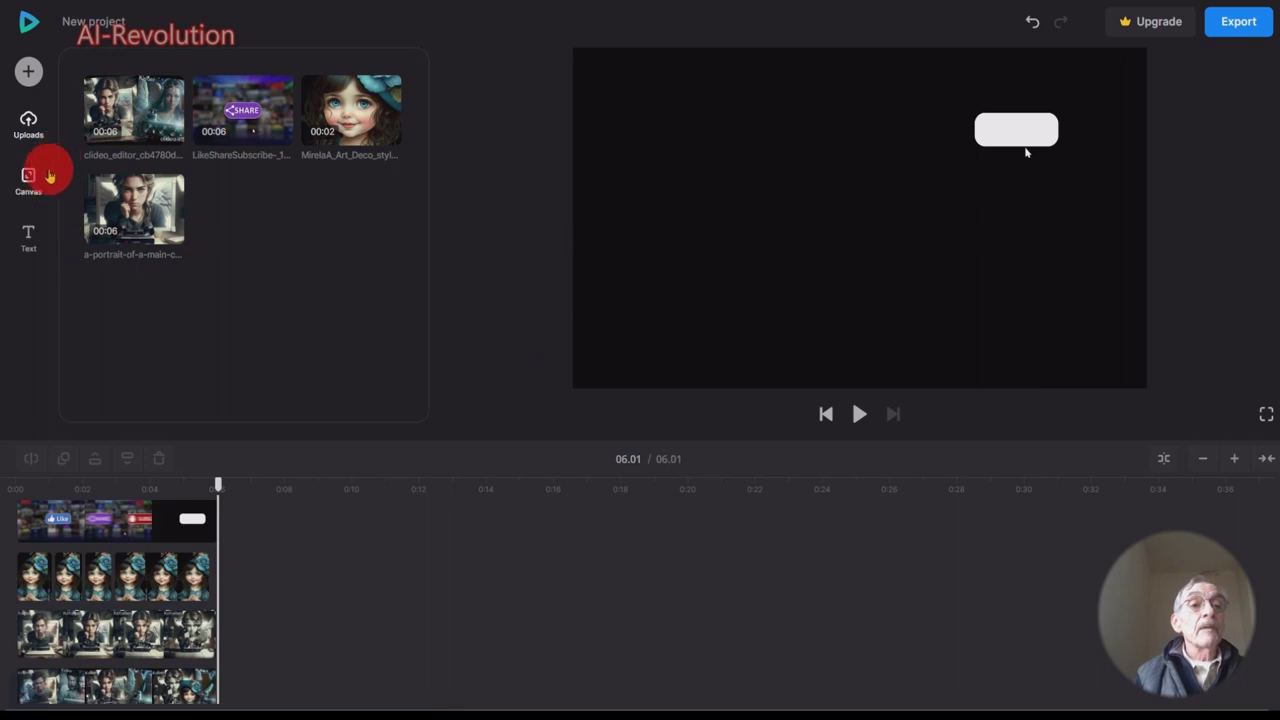
- Review the canvas aspect-ratio and background colour options and the text styles, and return to the uploaded media
{"action": "left_click", "coordinate": [31, 183]}
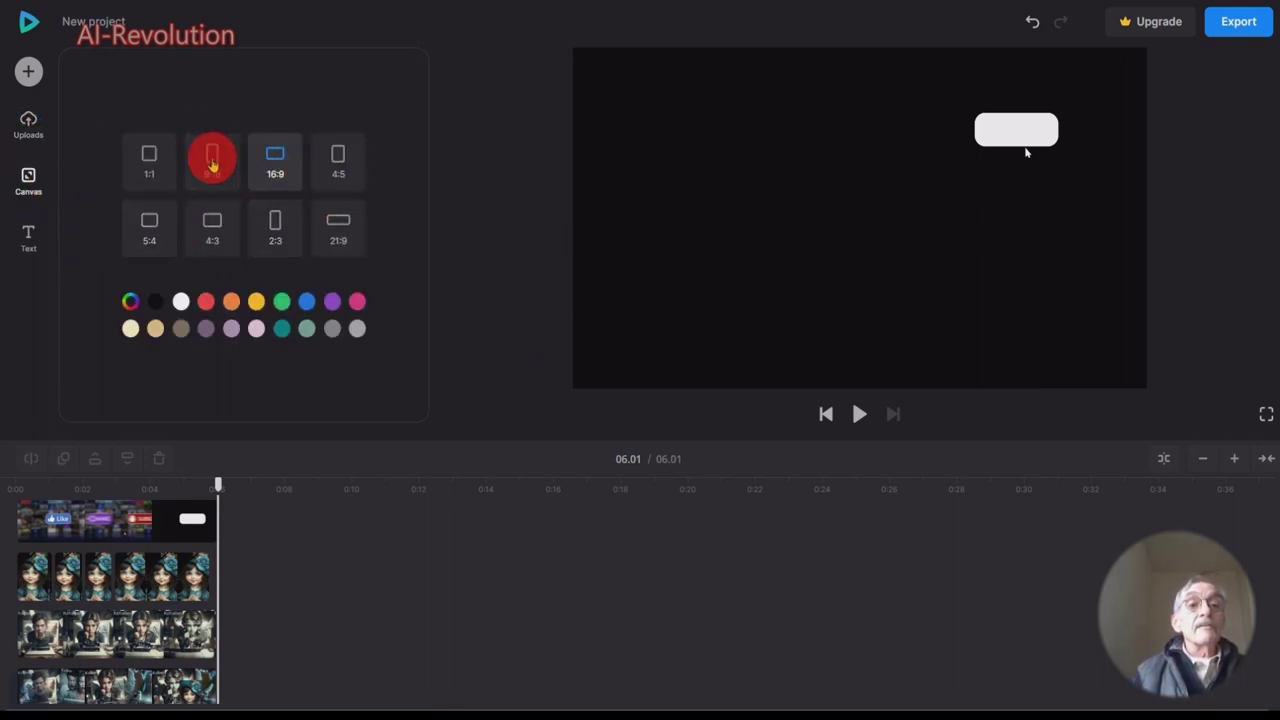
{"action": "left_click", "coordinate": [29, 125]}
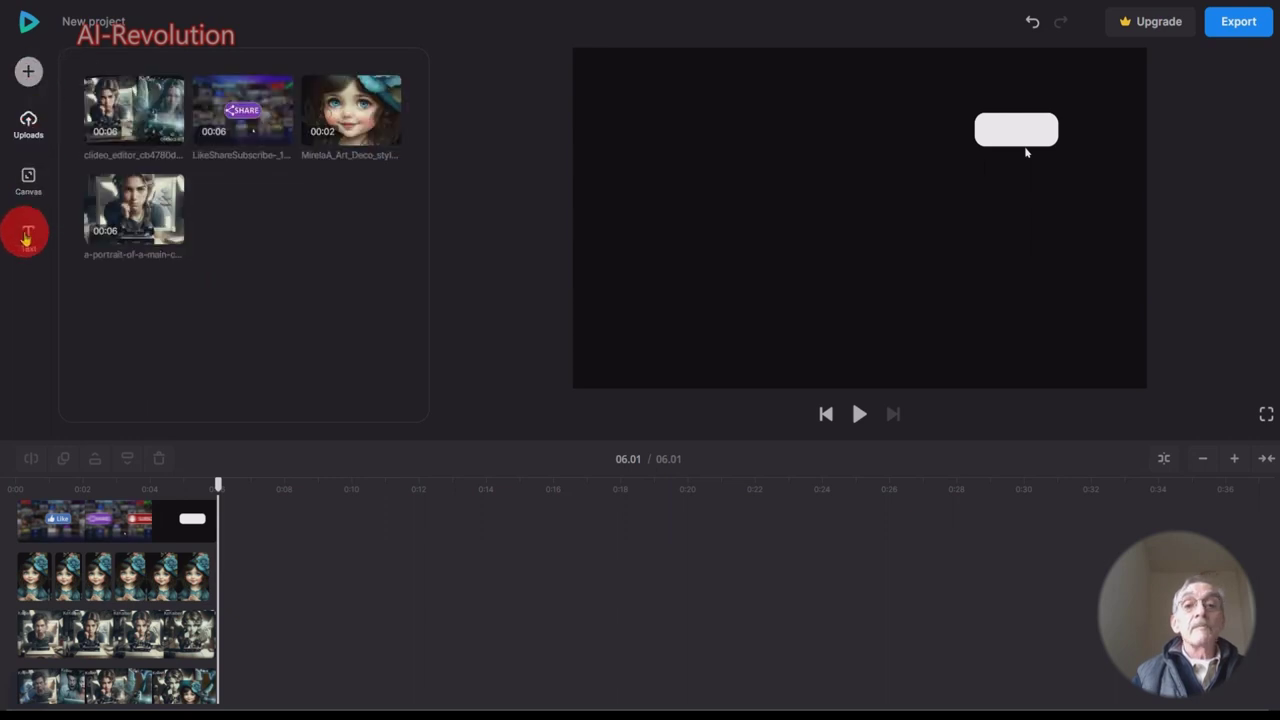
{"action": "left_click", "coordinate": [27, 236]}
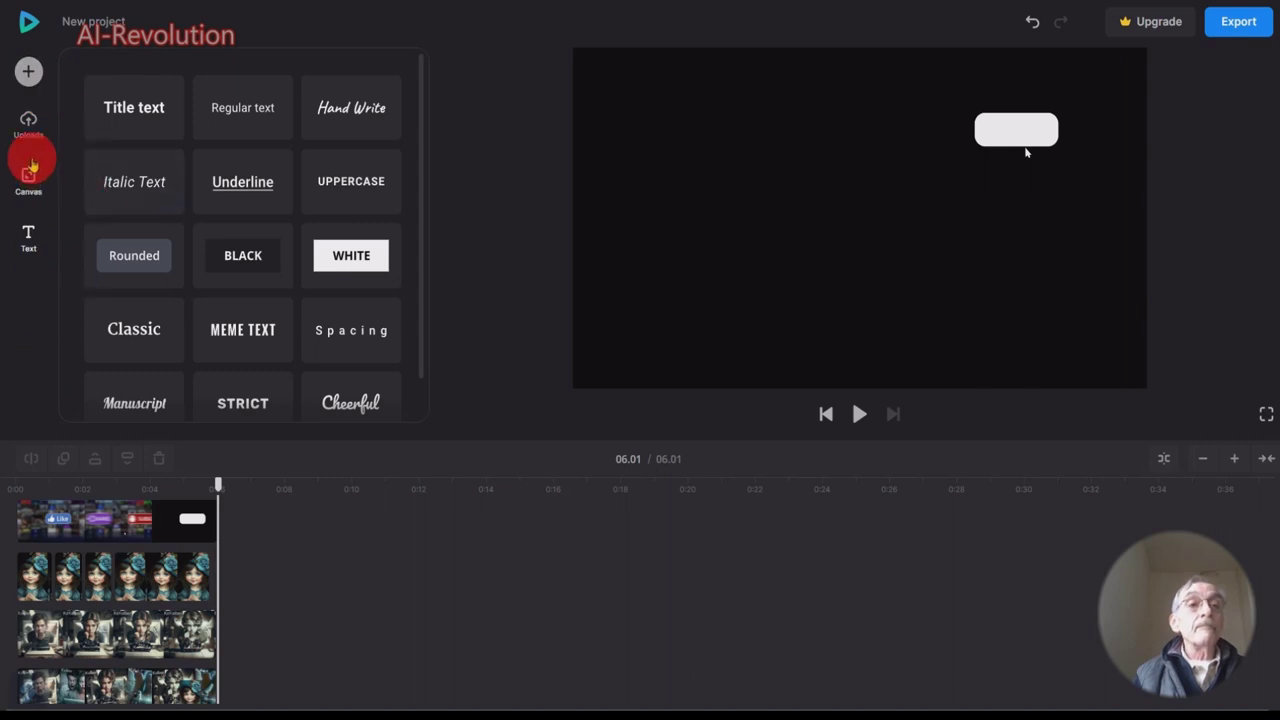
{"action": "left_click", "coordinate": [28, 122]}
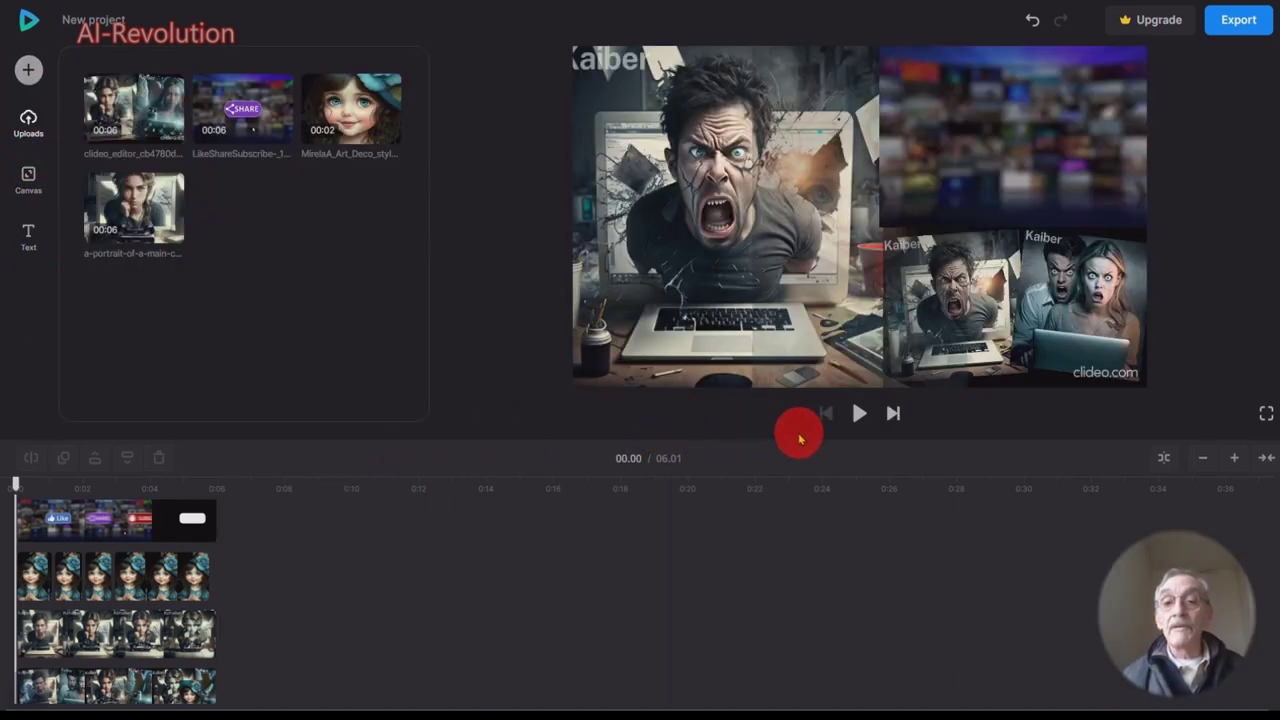
- Preview the adjusted layout once more from the beginning before exporting
{"action": "left_click", "coordinate": [859, 413]}
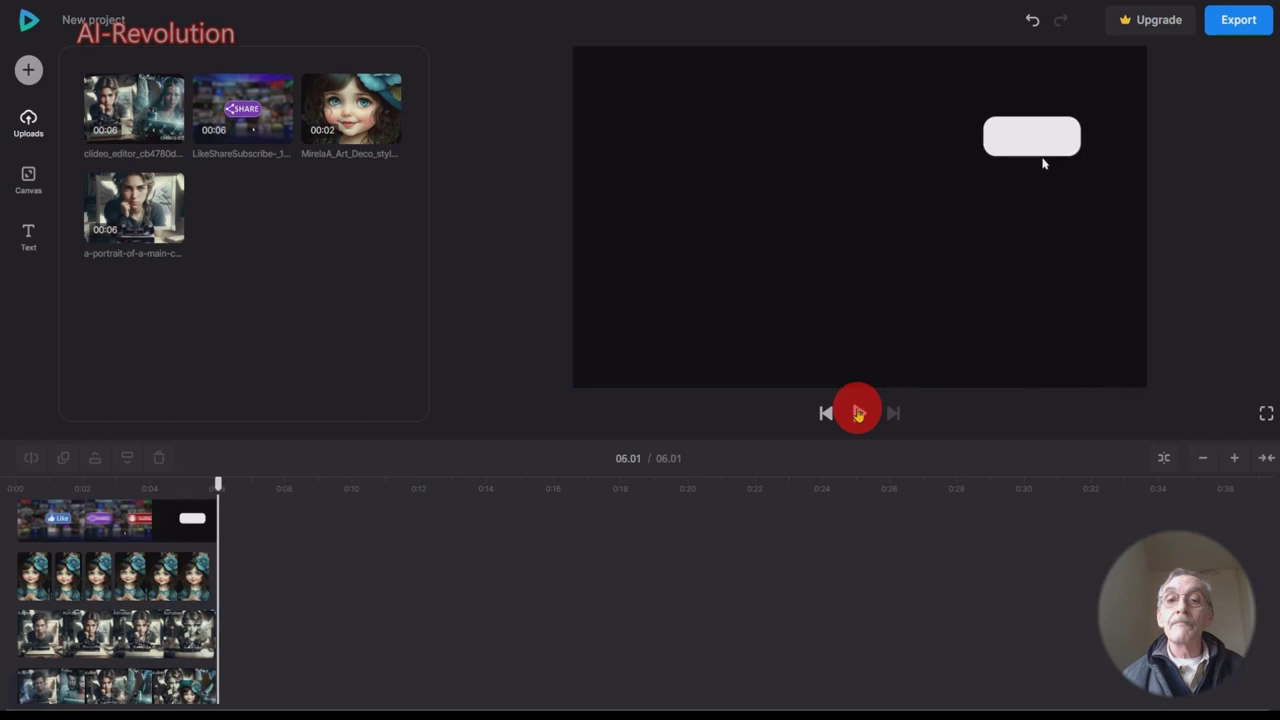
{"action": "left_click", "coordinate": [858, 413]}
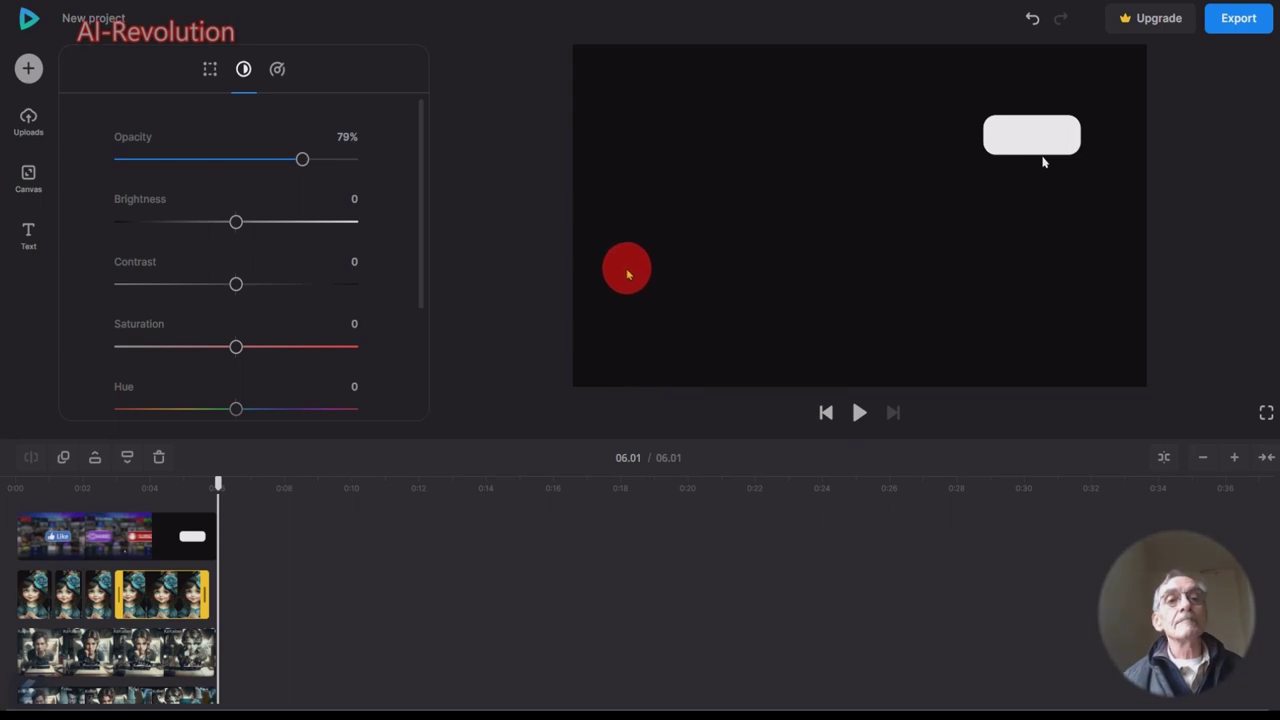
- Export the project at 720p standard HD quality
{"action": "left_click", "coordinate": [1222, 20]}
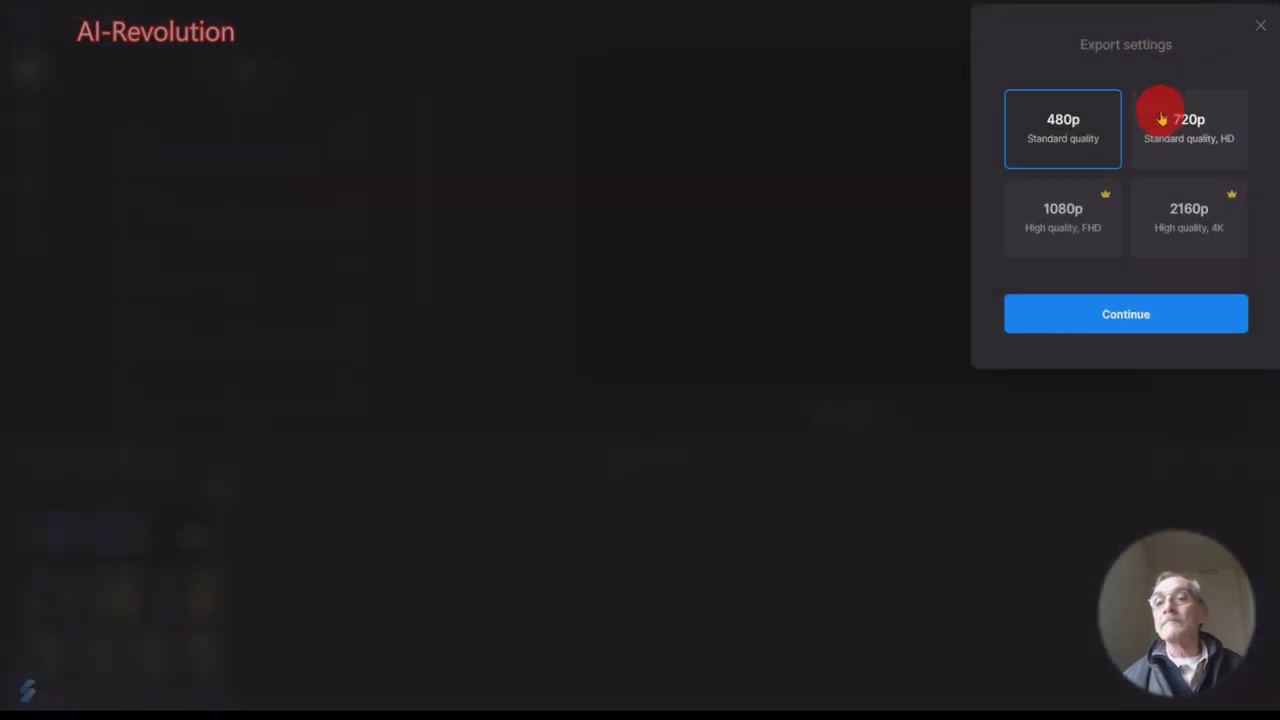
{"action": "left_click", "coordinate": [1174, 144]}
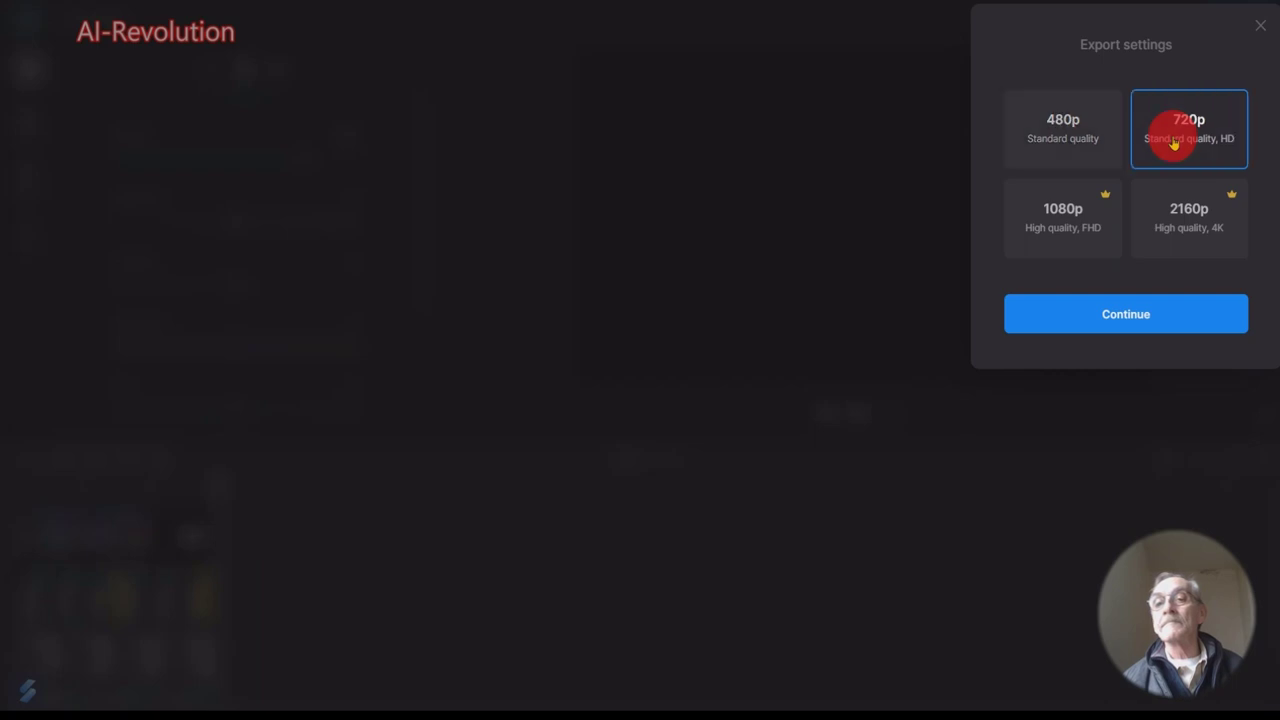
{"action": "left_click", "coordinate": [1118, 316]}
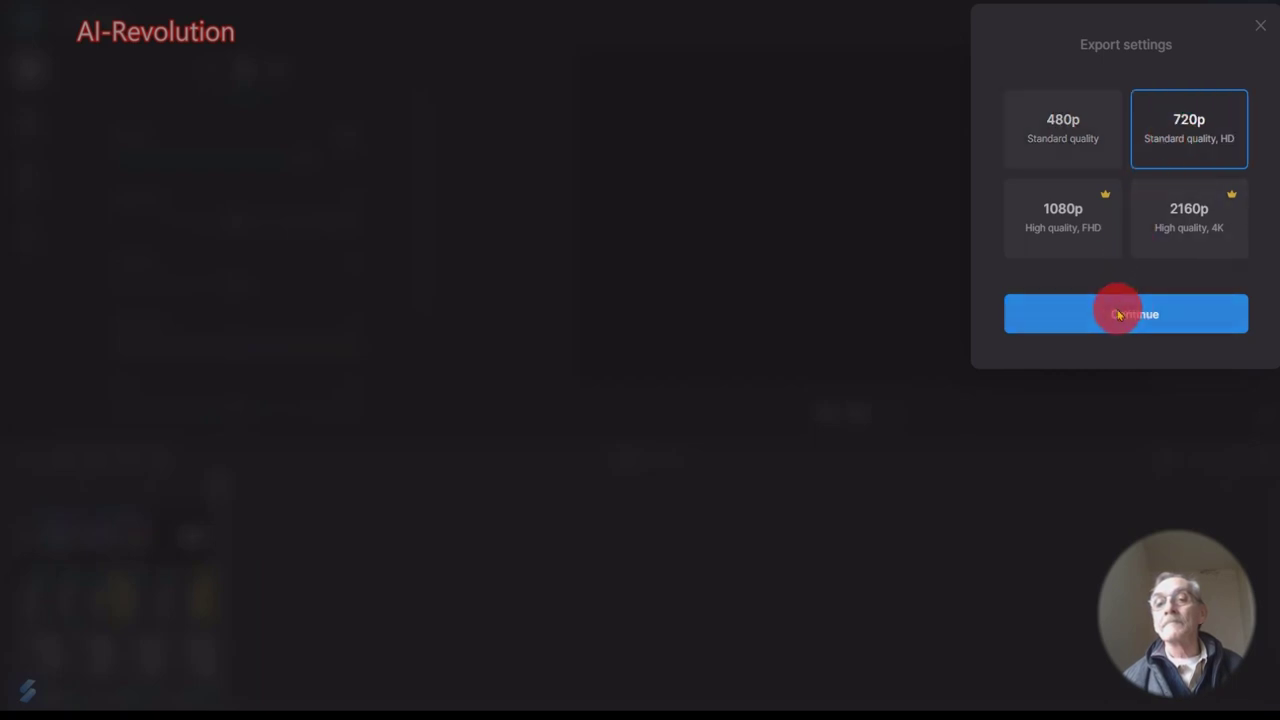